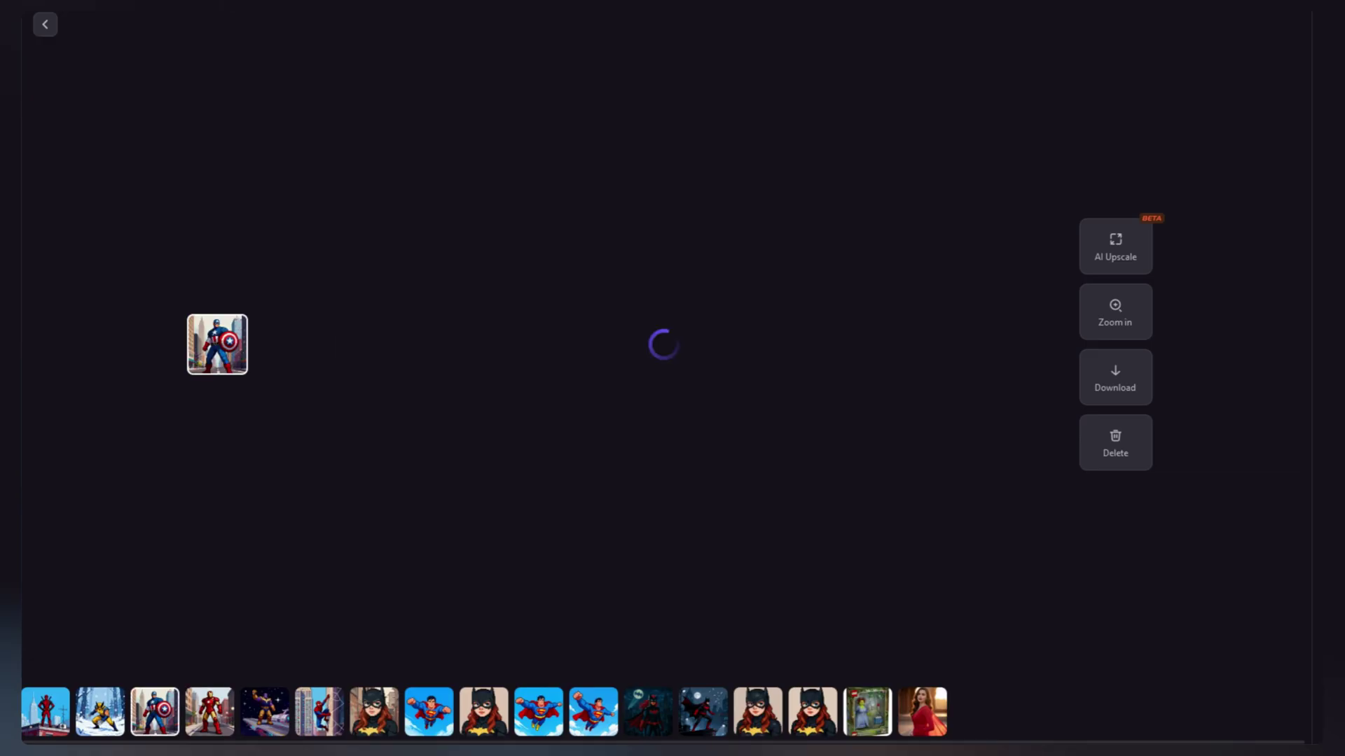
key("Left")
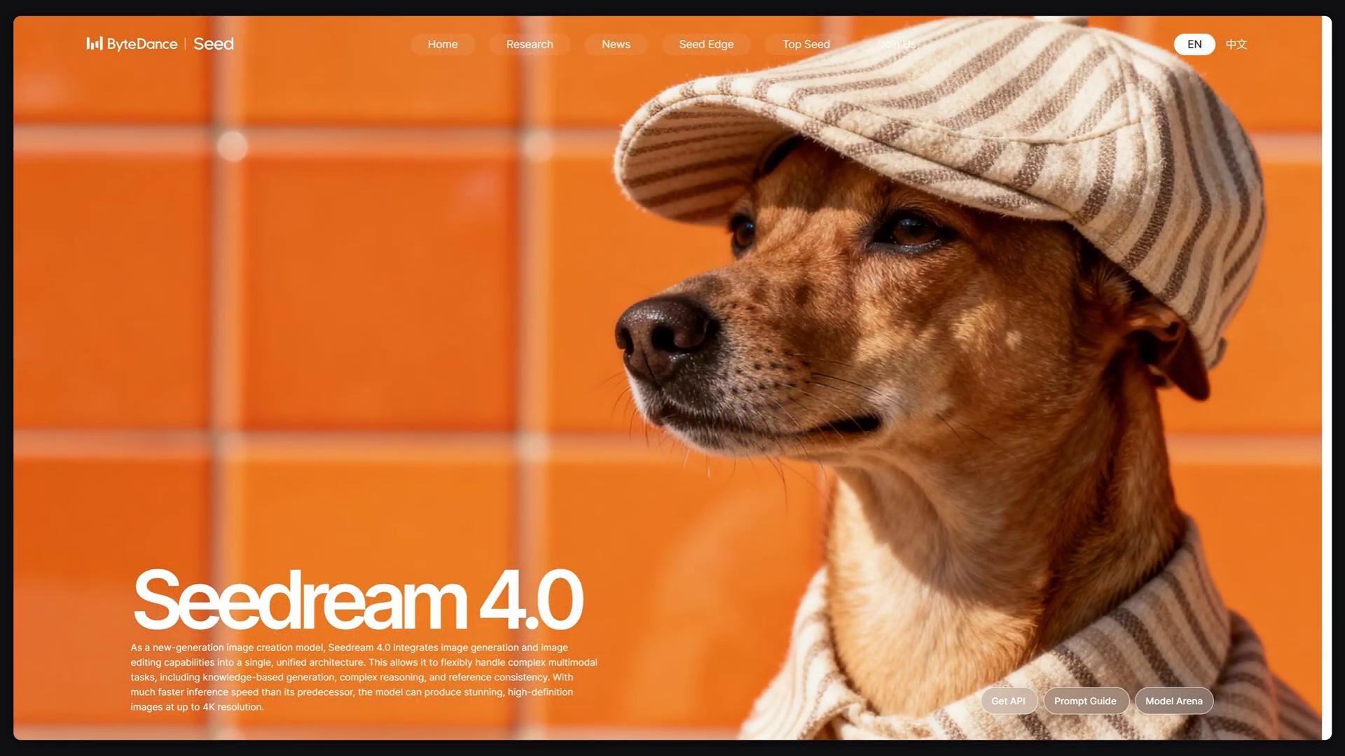
Step: Switch the Seedream 4.0 website to Chinese and open its online image generator
left_click(1237, 45)
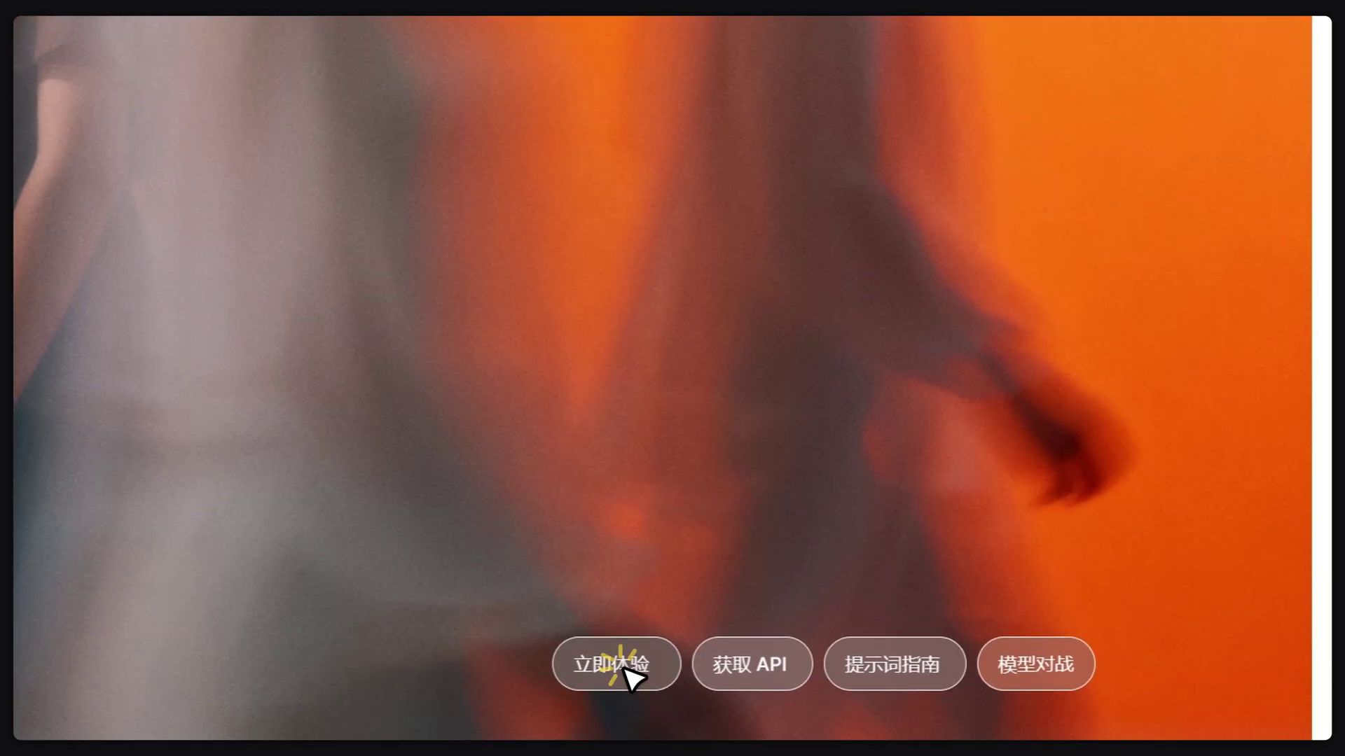
left_click(628, 675)
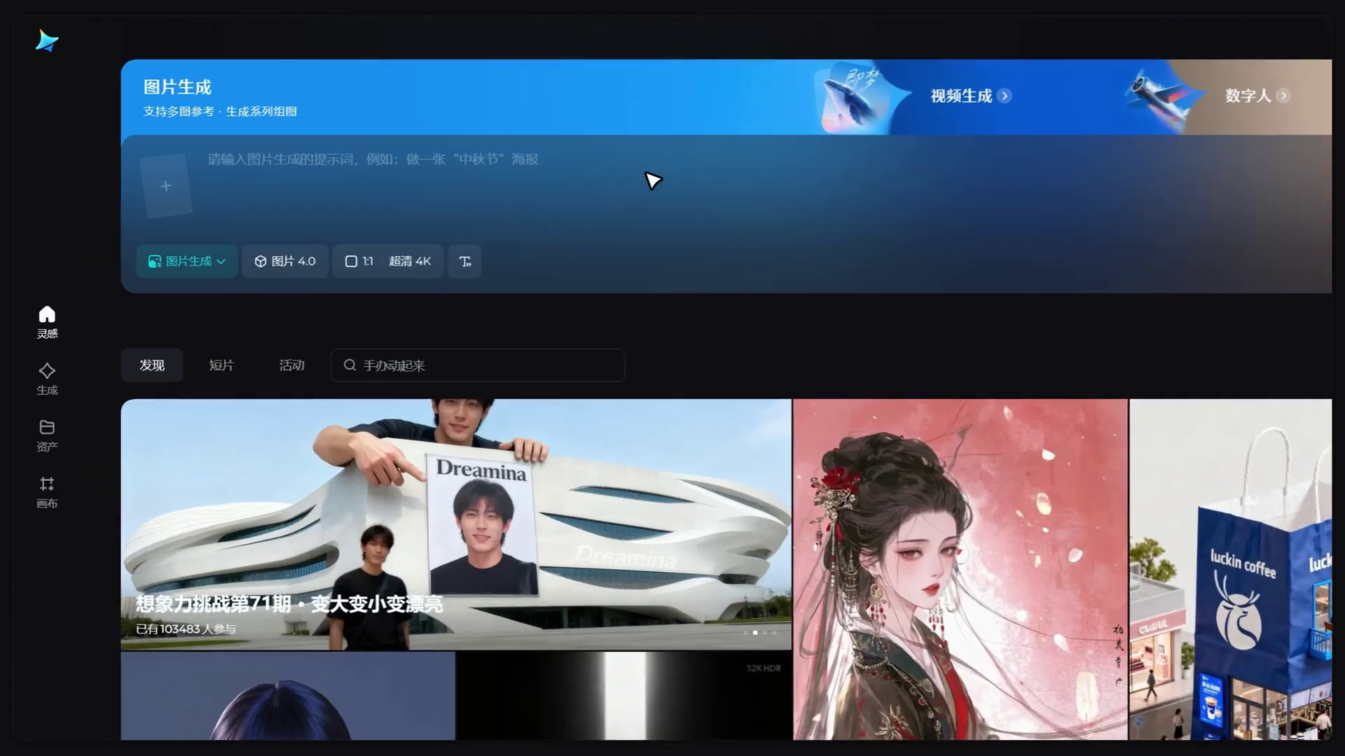
Step: Generate images in 1:1 ratio at 4K resolution from the prompt "Superman in the air, classical posture, blue sky, pixel art style"
left_click(391, 128)
type("Superman in the air, classical posture, blue sky, pixel art style")
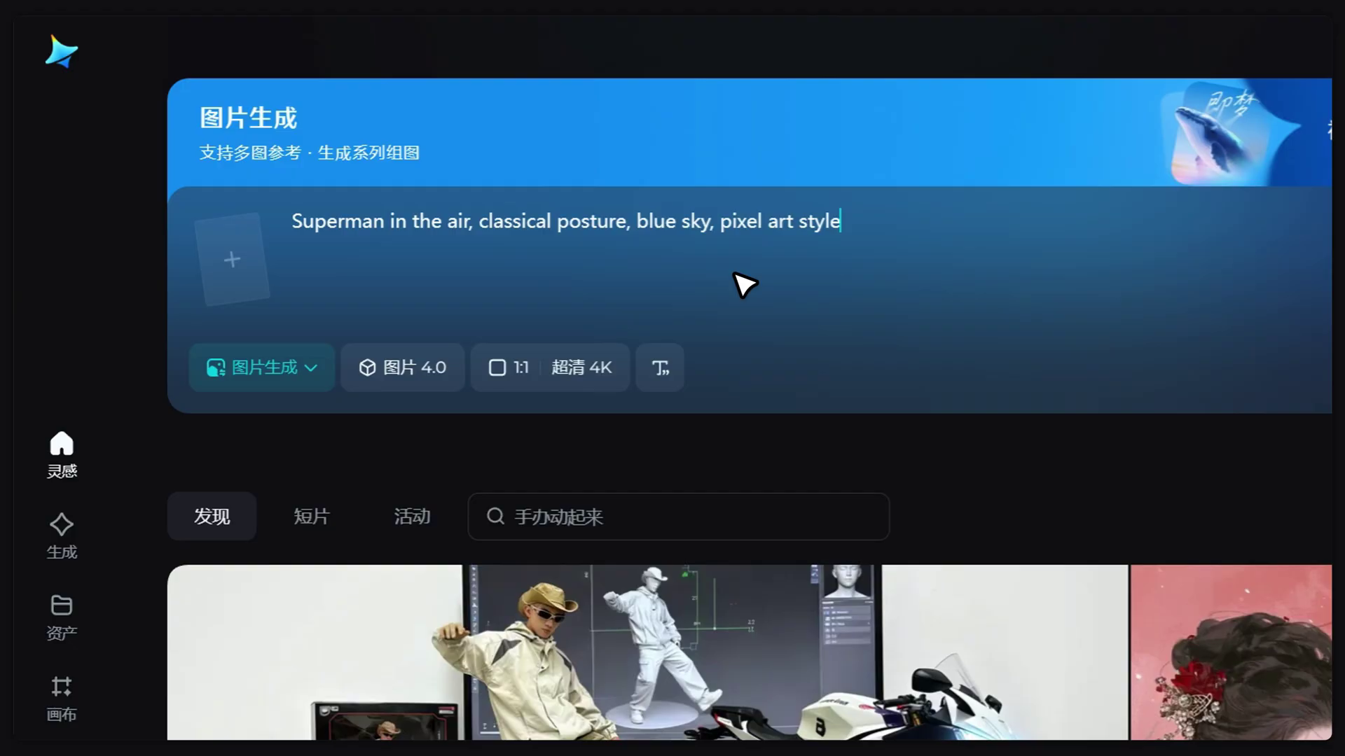
left_click(588, 367)
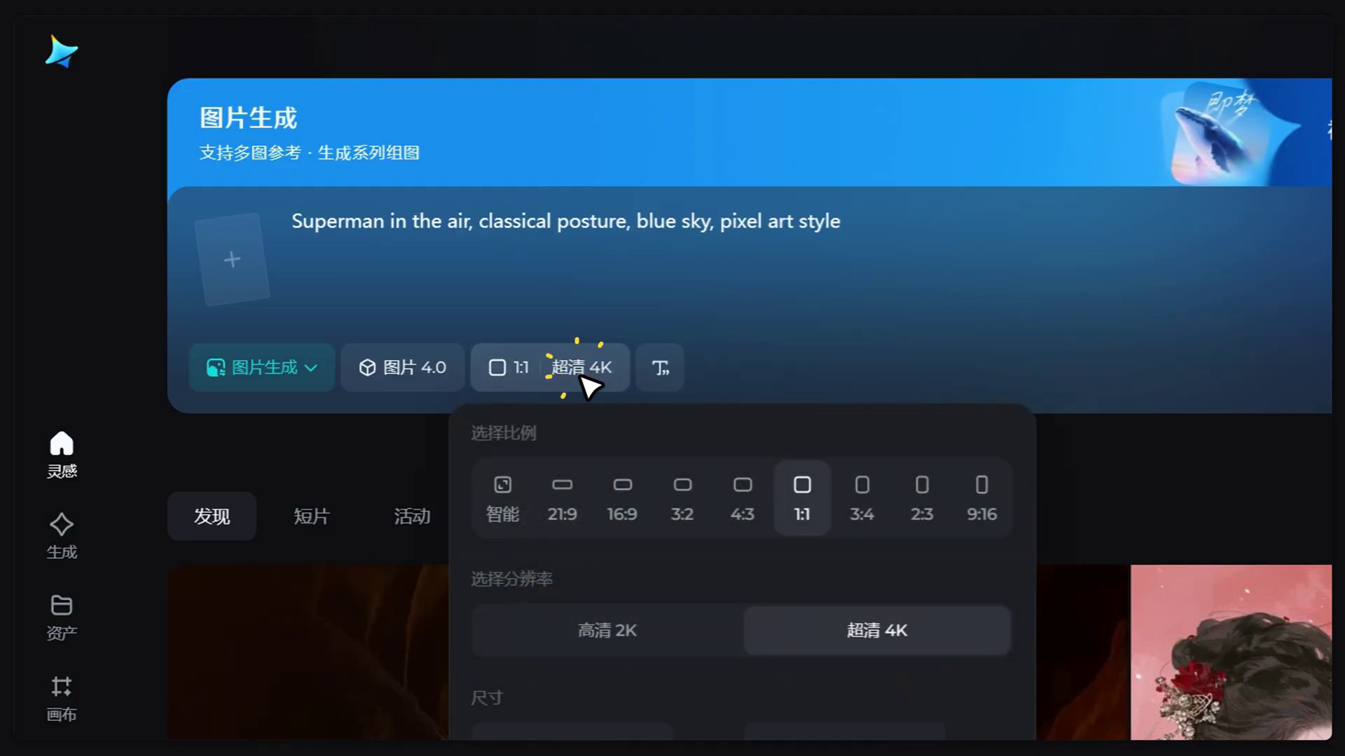
left_click(502, 520)
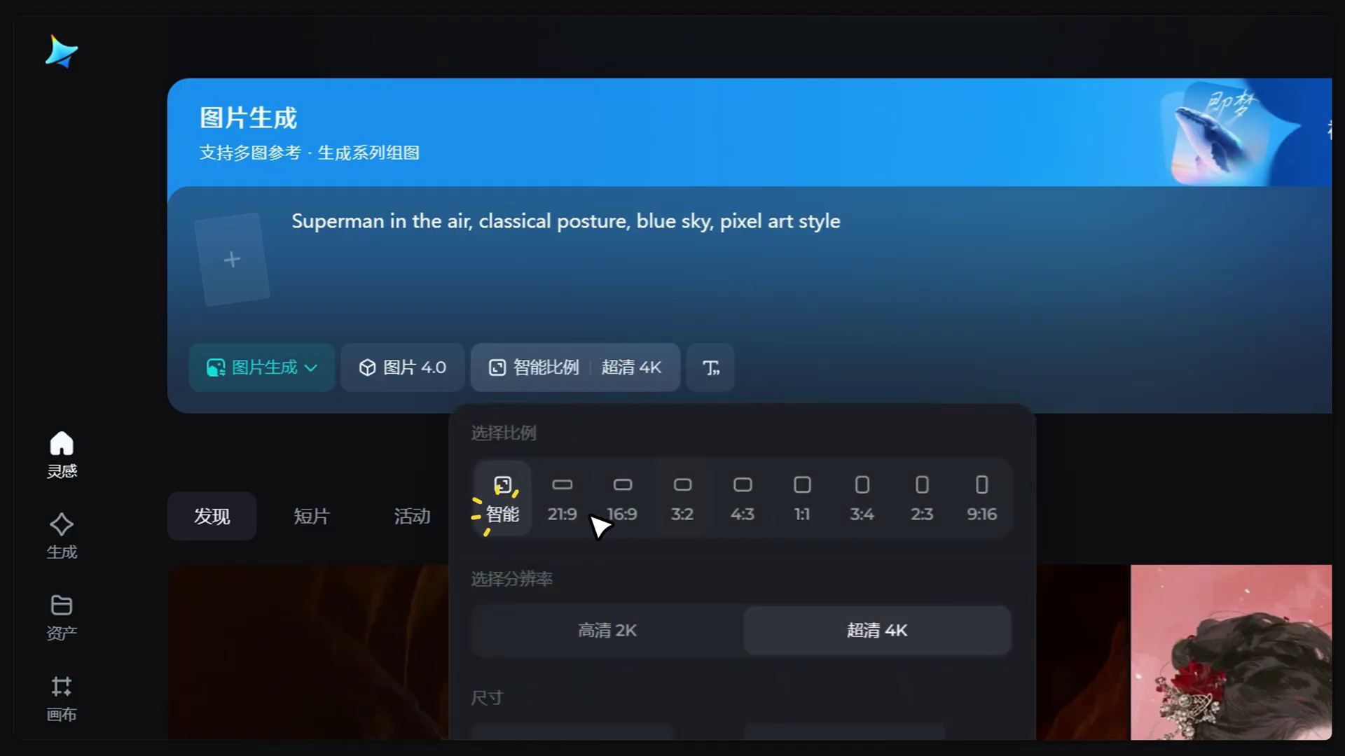
left_click(818, 518)
left_click(671, 644)
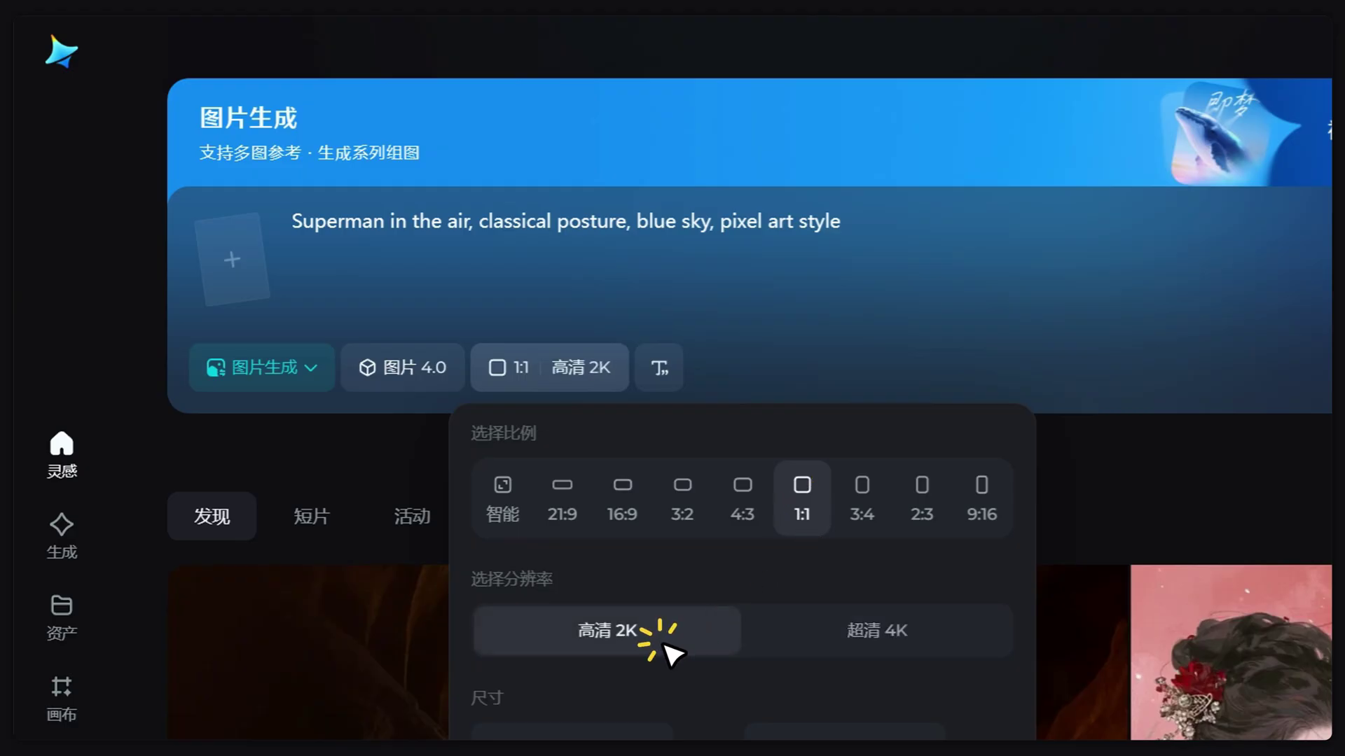
left_click(935, 658)
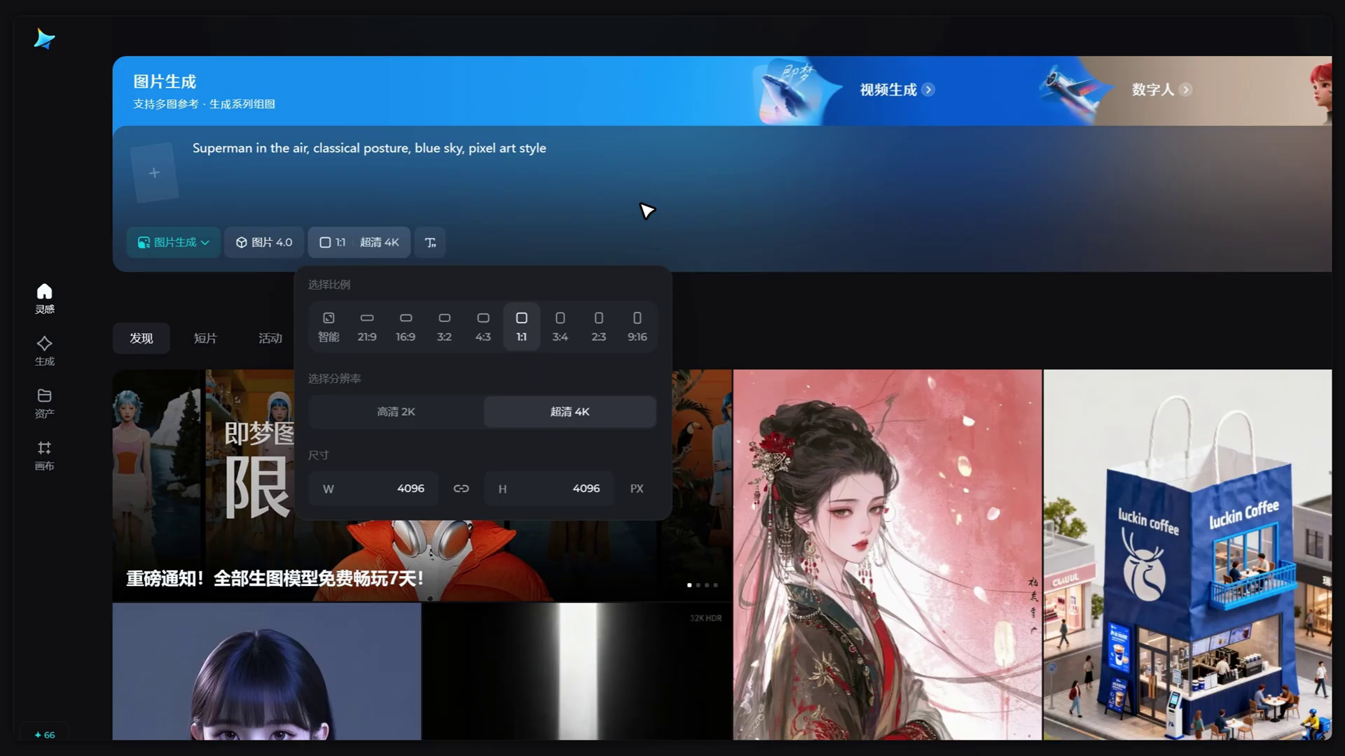
left_click(965, 224)
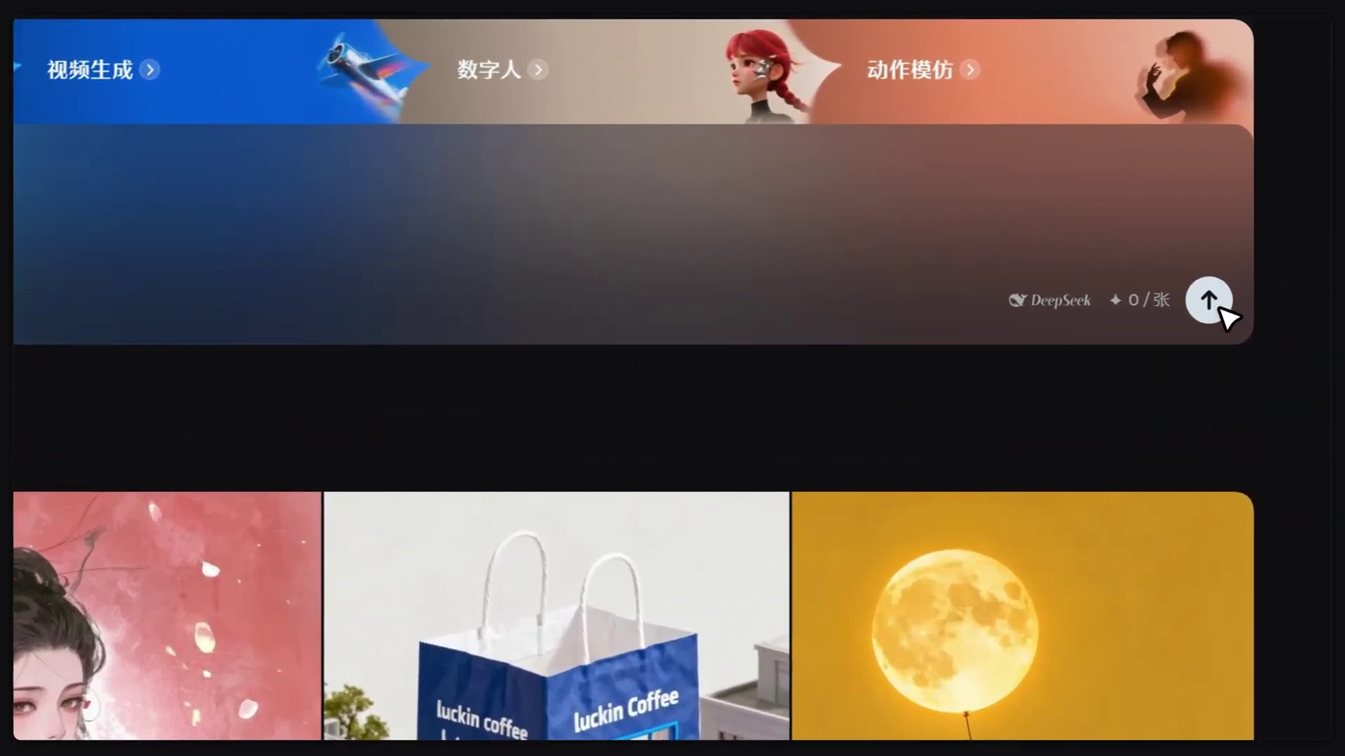
left_click(1271, 194)
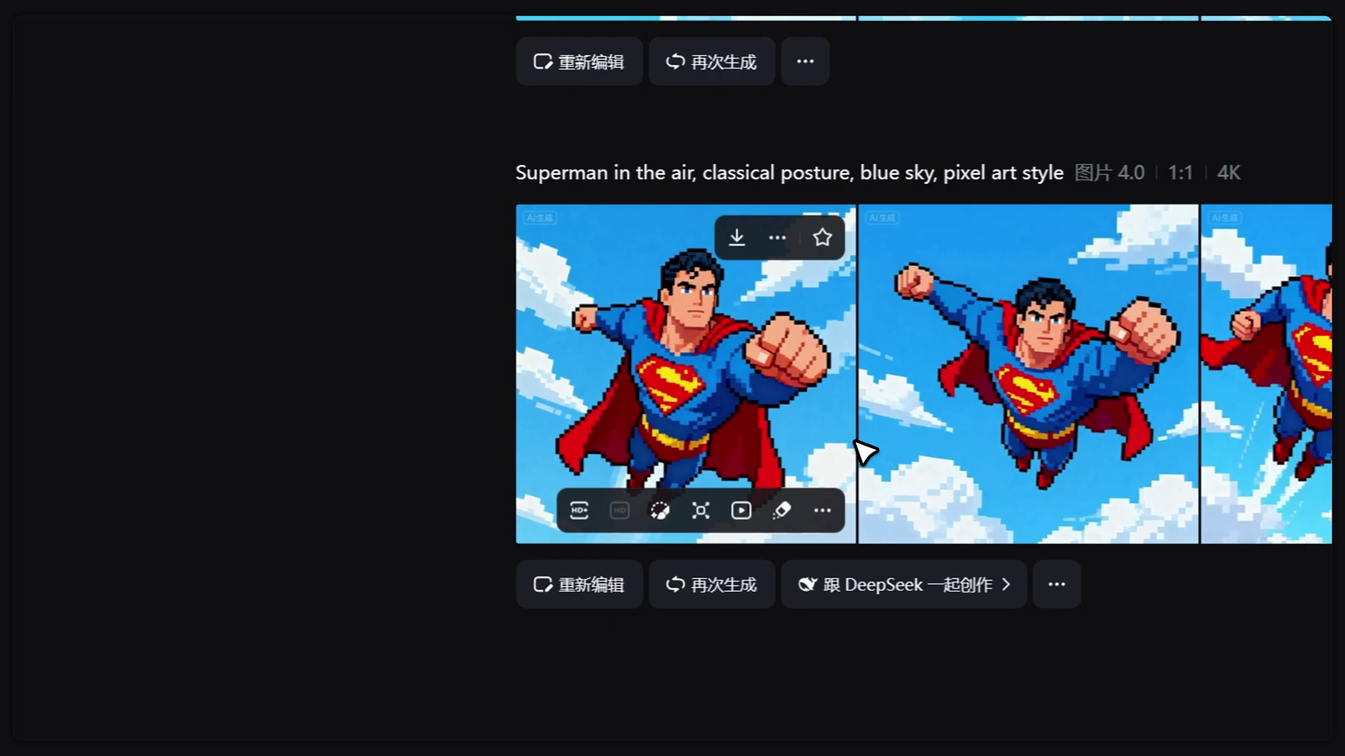
Step: Open the first generated Superman image at full size and look through the other variations
left_click(450, 439)
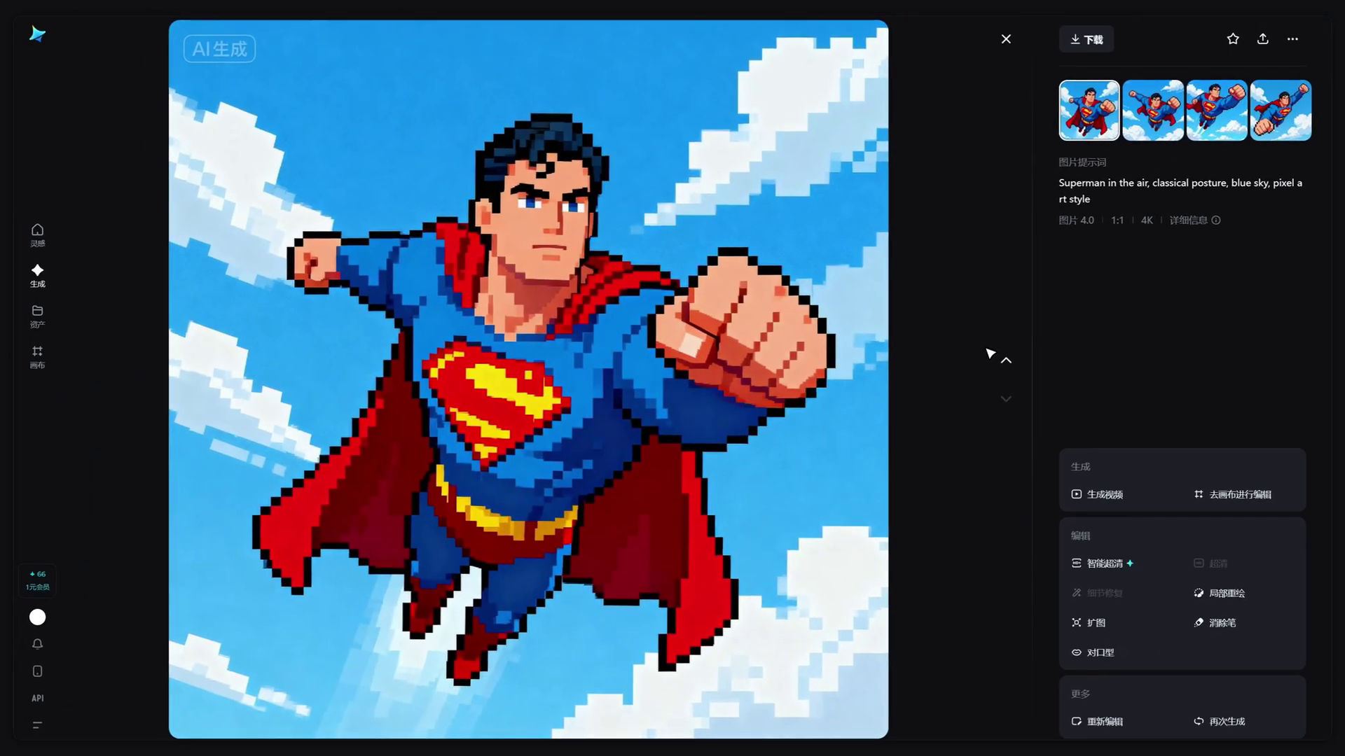
scroll(989, 353, "down", 1)
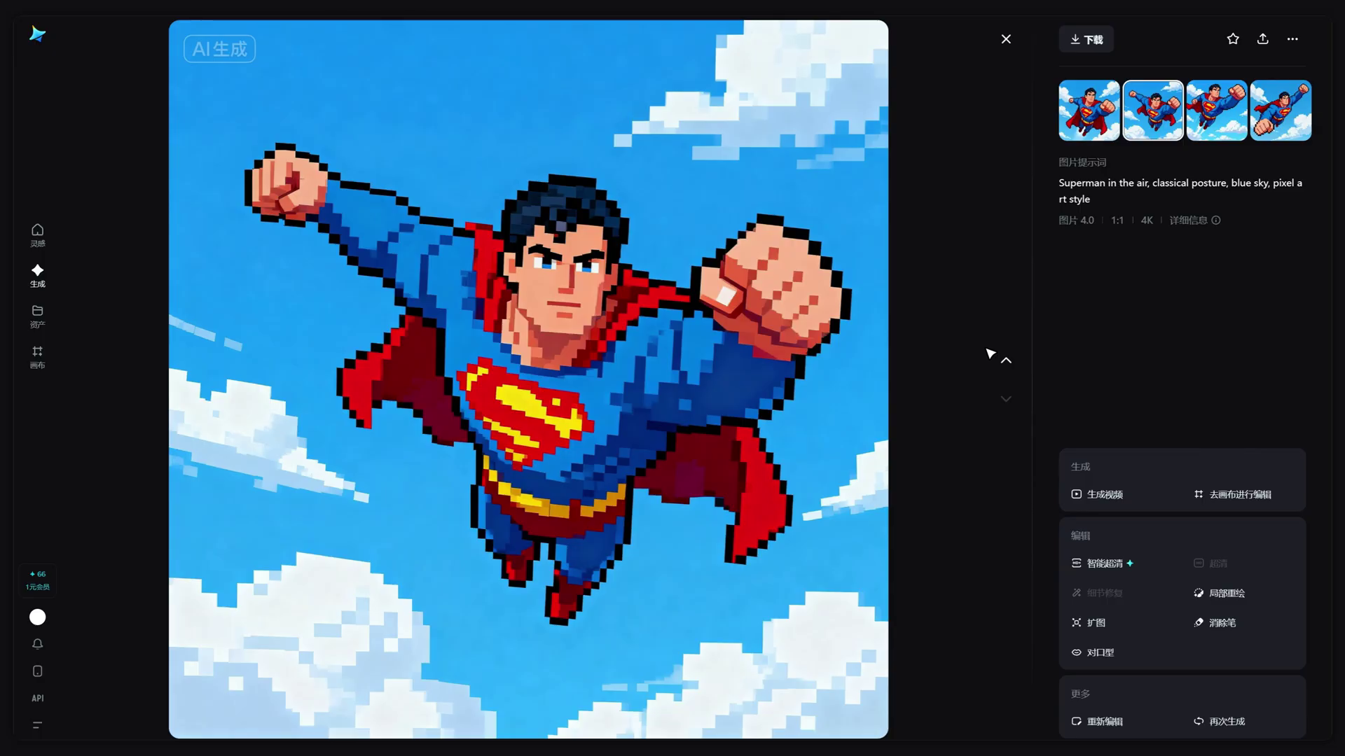
scroll(989, 353, "down", 1)
scroll(990, 354, "down", 1)
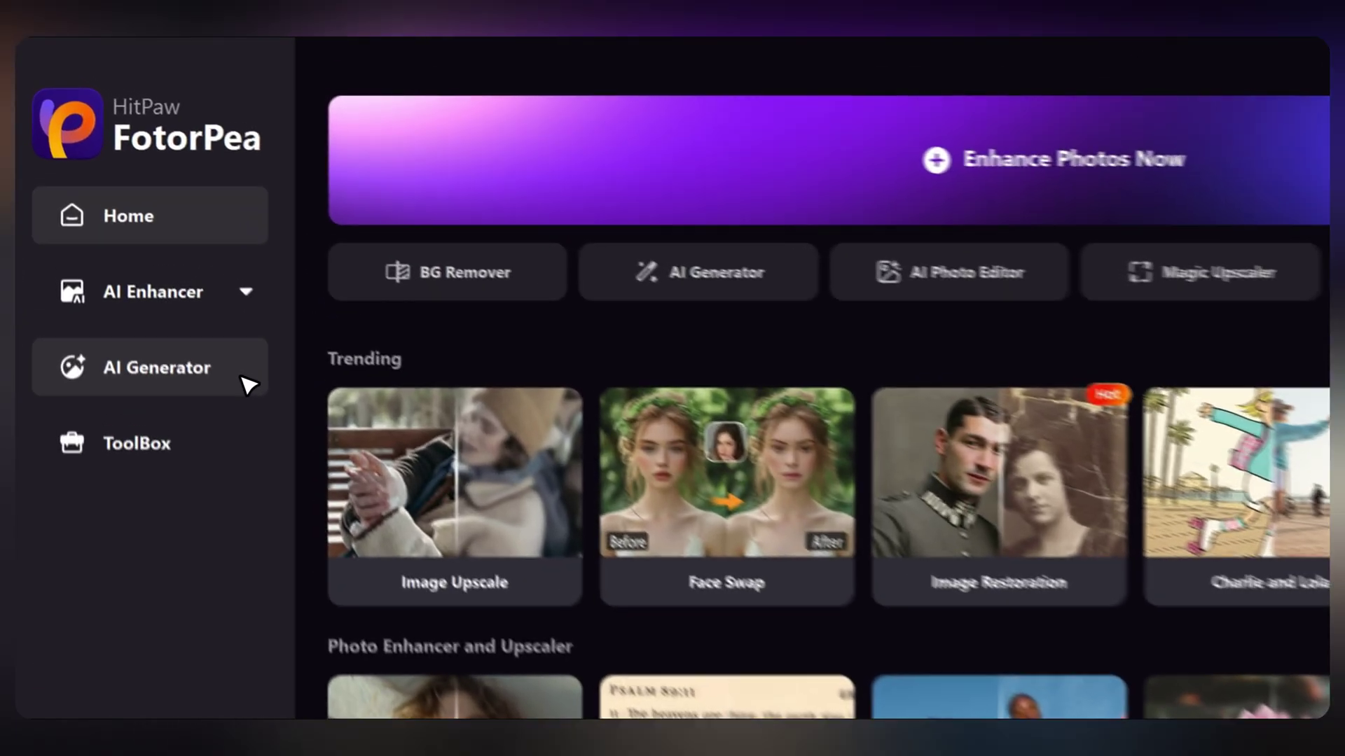
Step: Switch to HitPaw FotorPea and open the Text to Image tool of the AI Generator
left_click(138, 225)
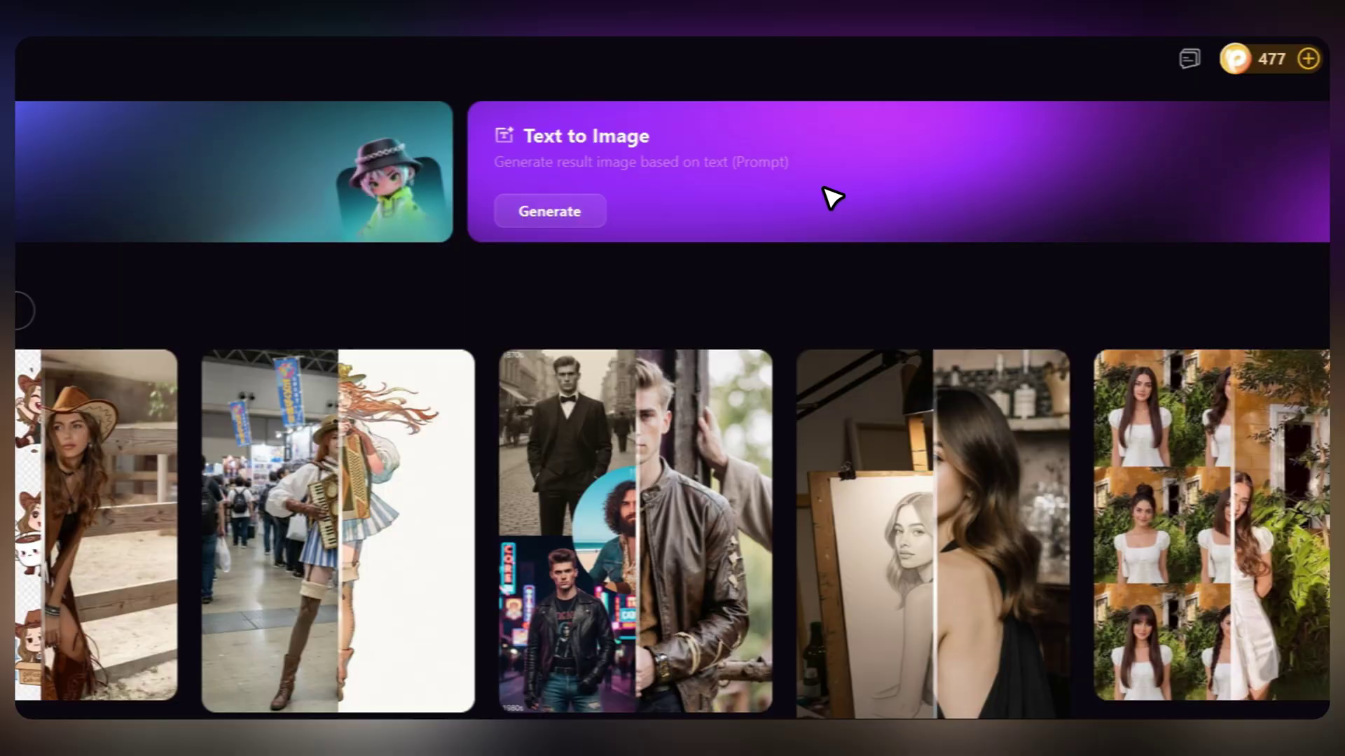
left_click(806, 189)
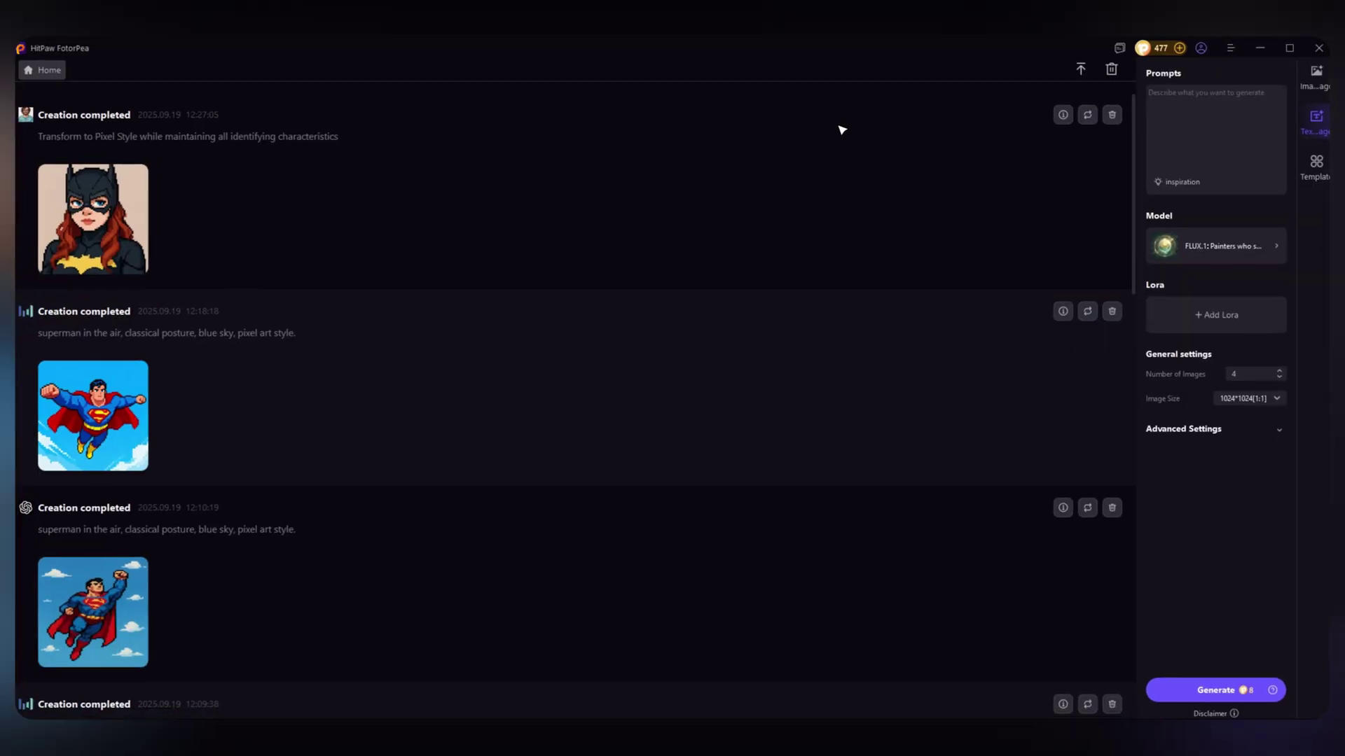
Step: Generate an image with Bytedance's Seedream Image model from the prompt "Superman in the air, classical posture, blue sky, pixel art style"
left_click(1275, 242)
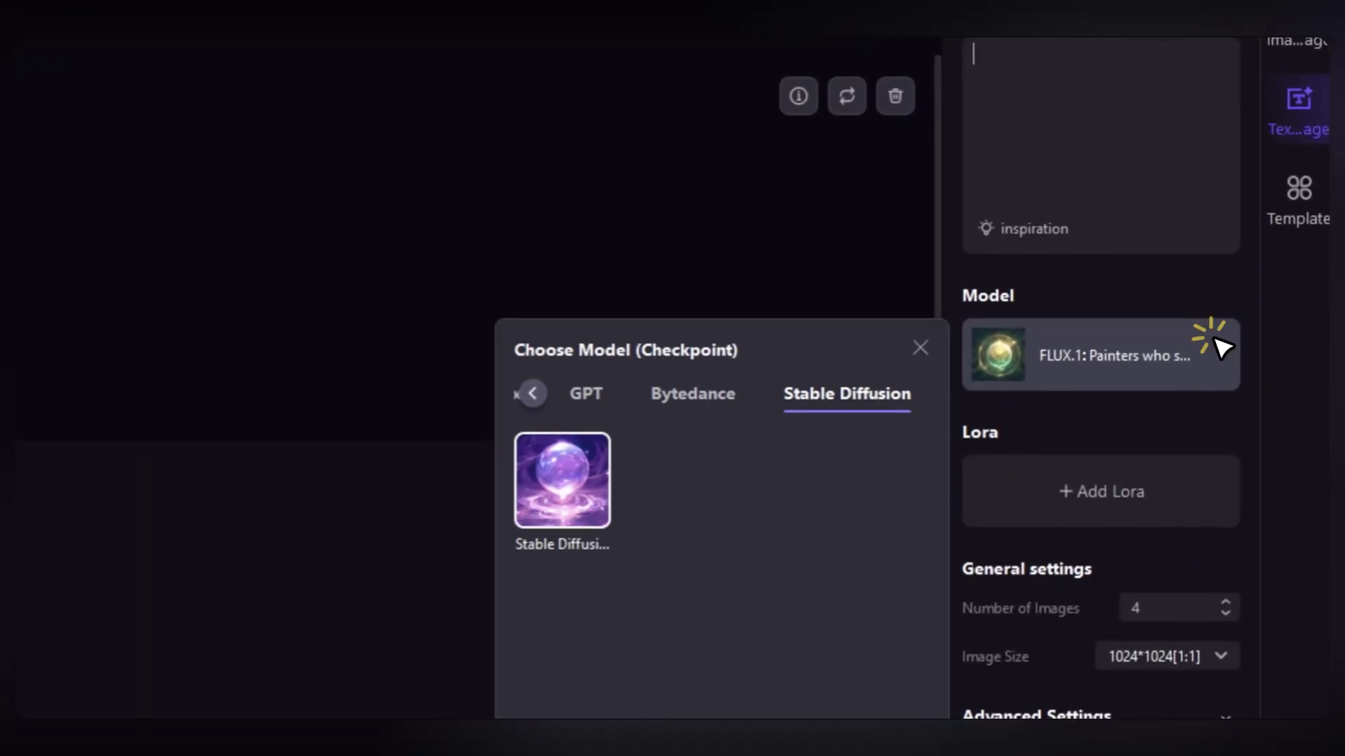
left_click(707, 403)
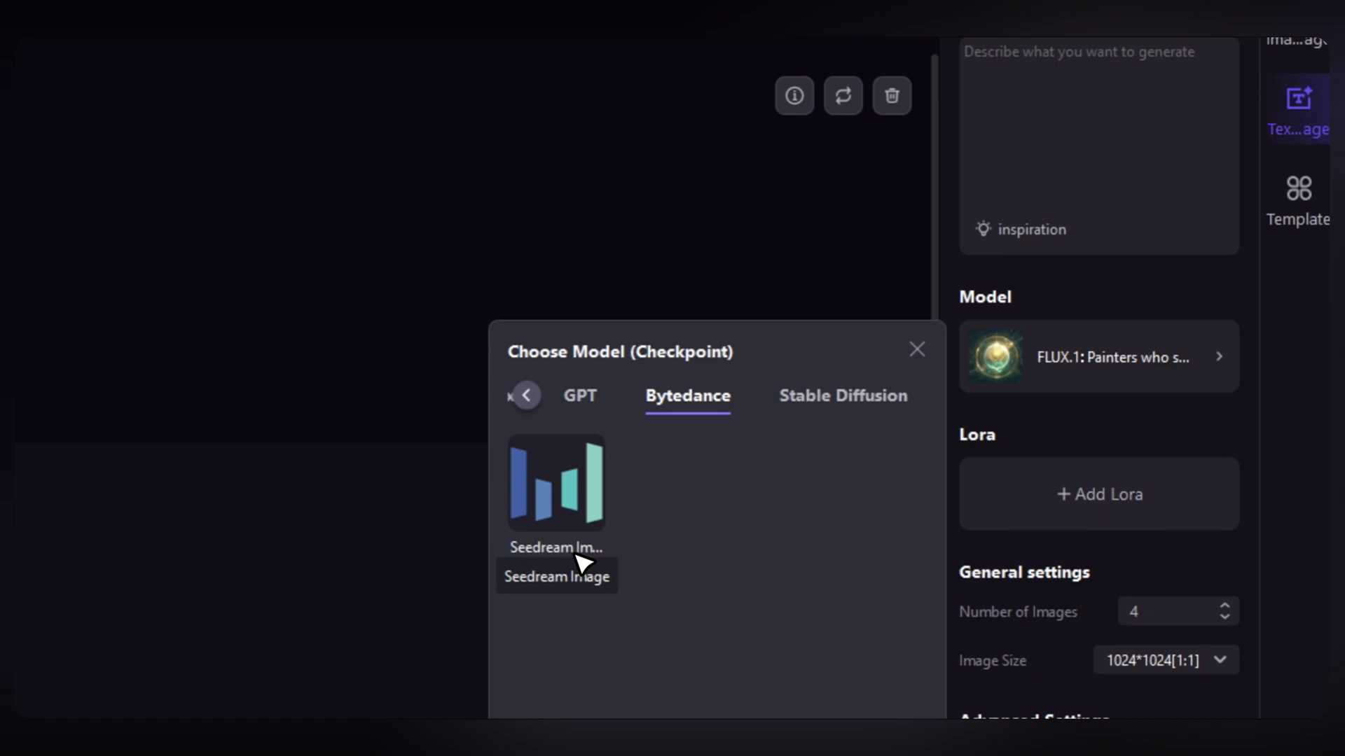
left_click(564, 490)
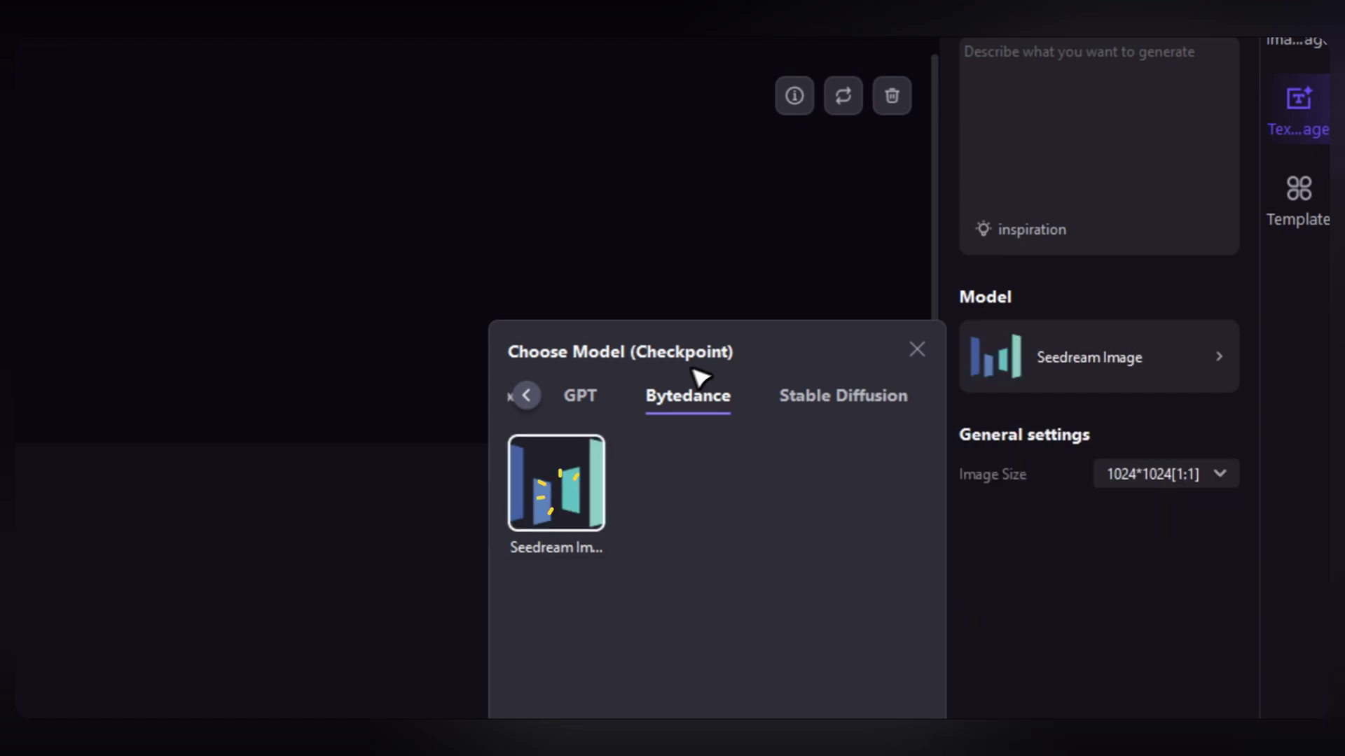
left_click(1079, 68)
type("Superman in the air, classical posture, blue sky, pixel art style")
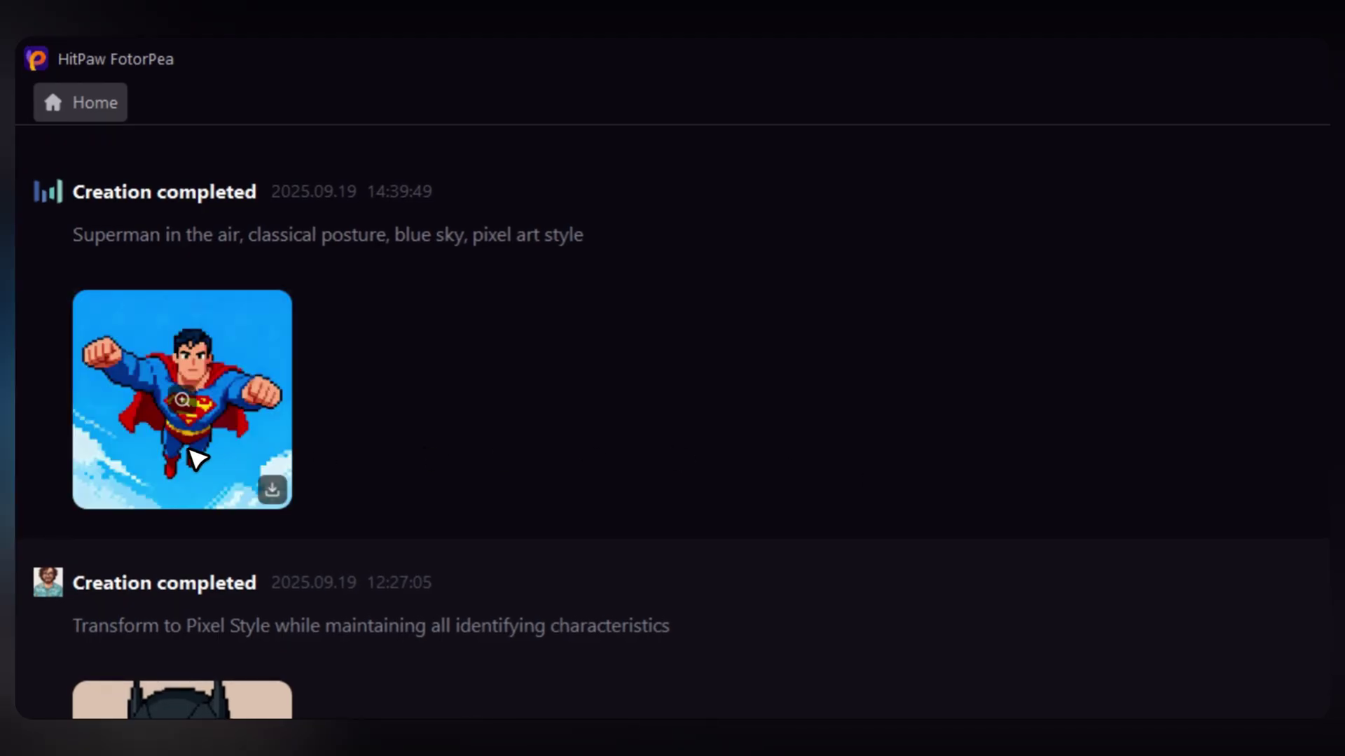
Step: Open the newly generated Superman image and zoom in to examine its pixel art
left_click(184, 403)
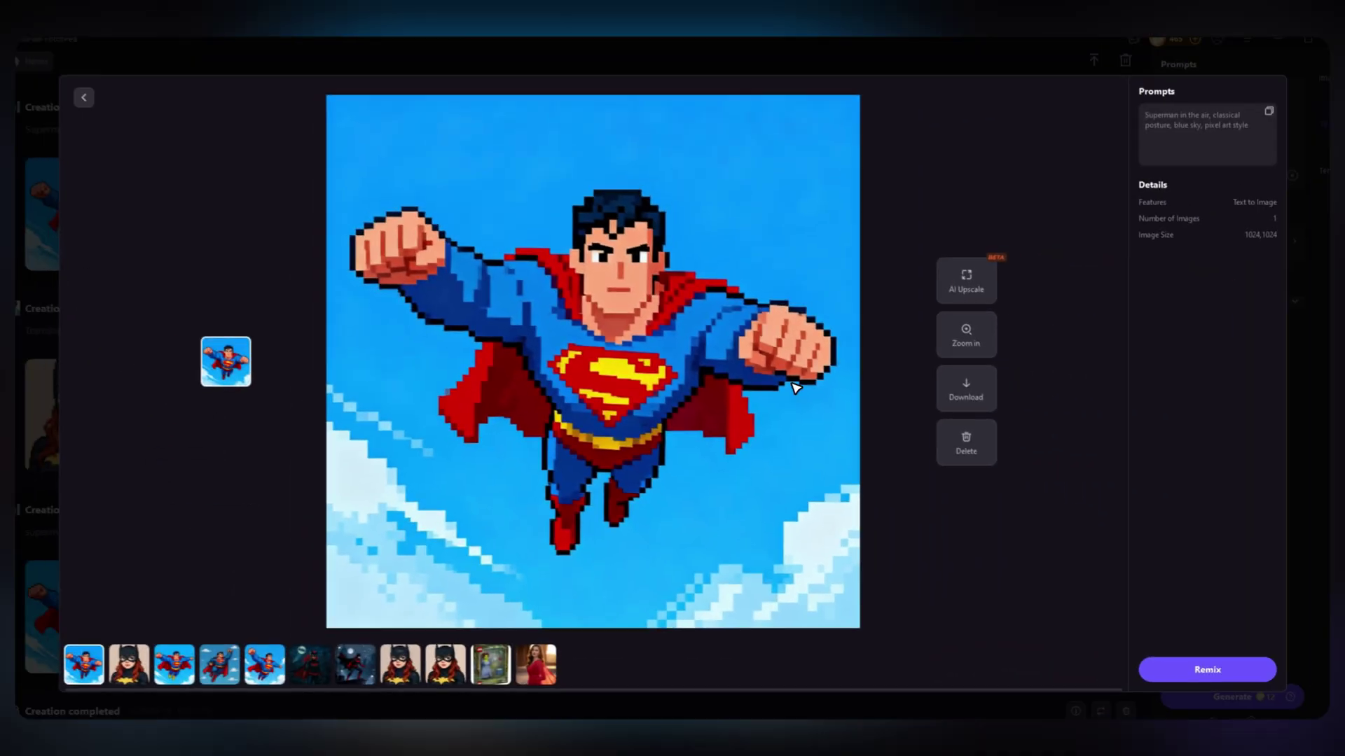
left_click(957, 343)
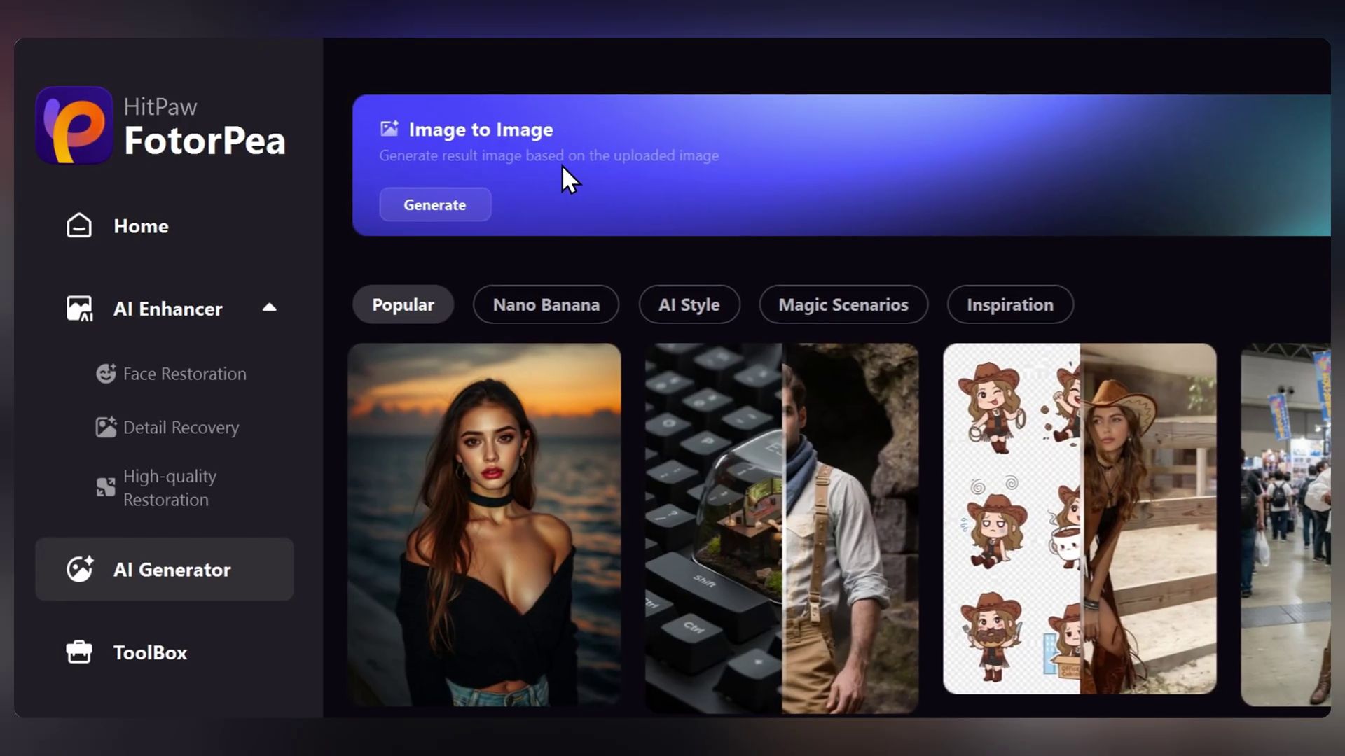
Step: Open the Image to Image generator and choose the pixel-style portrait from the AI Style templates for a remix
left_click(563, 167)
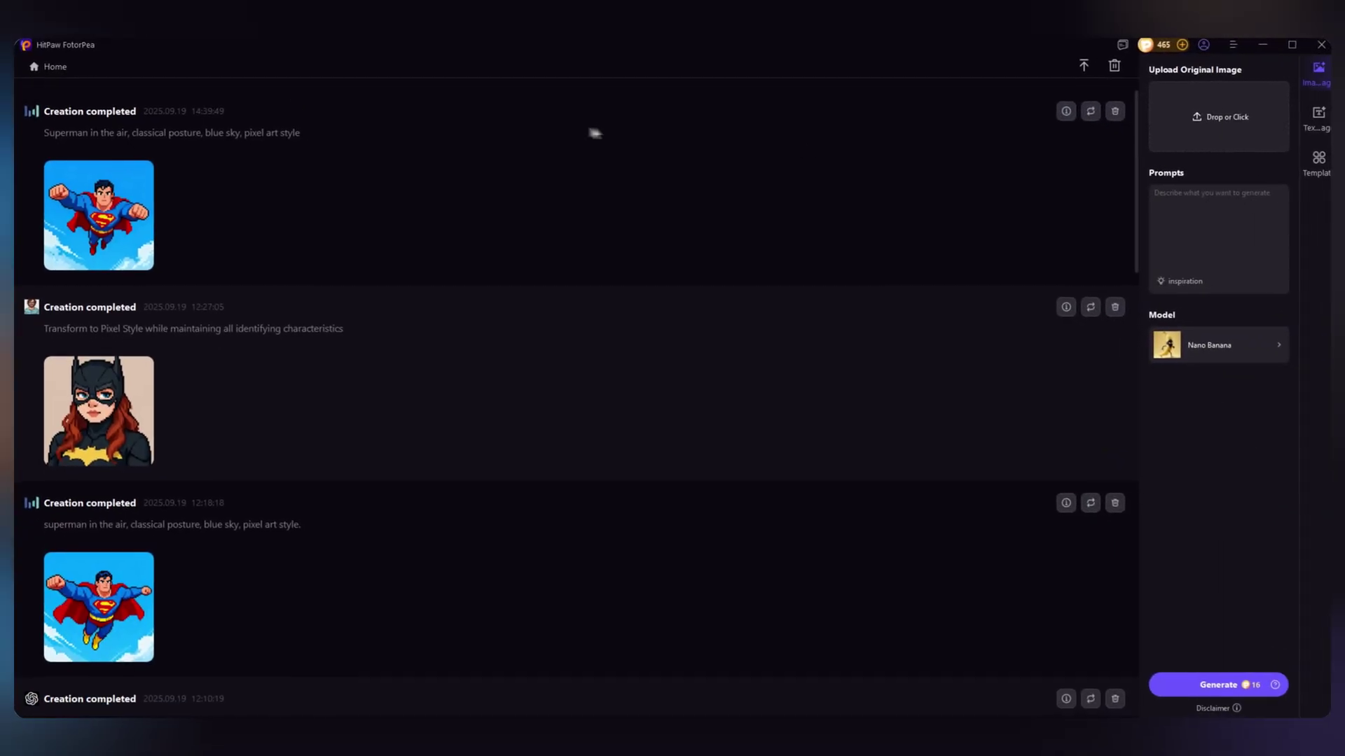
left_click(1313, 180)
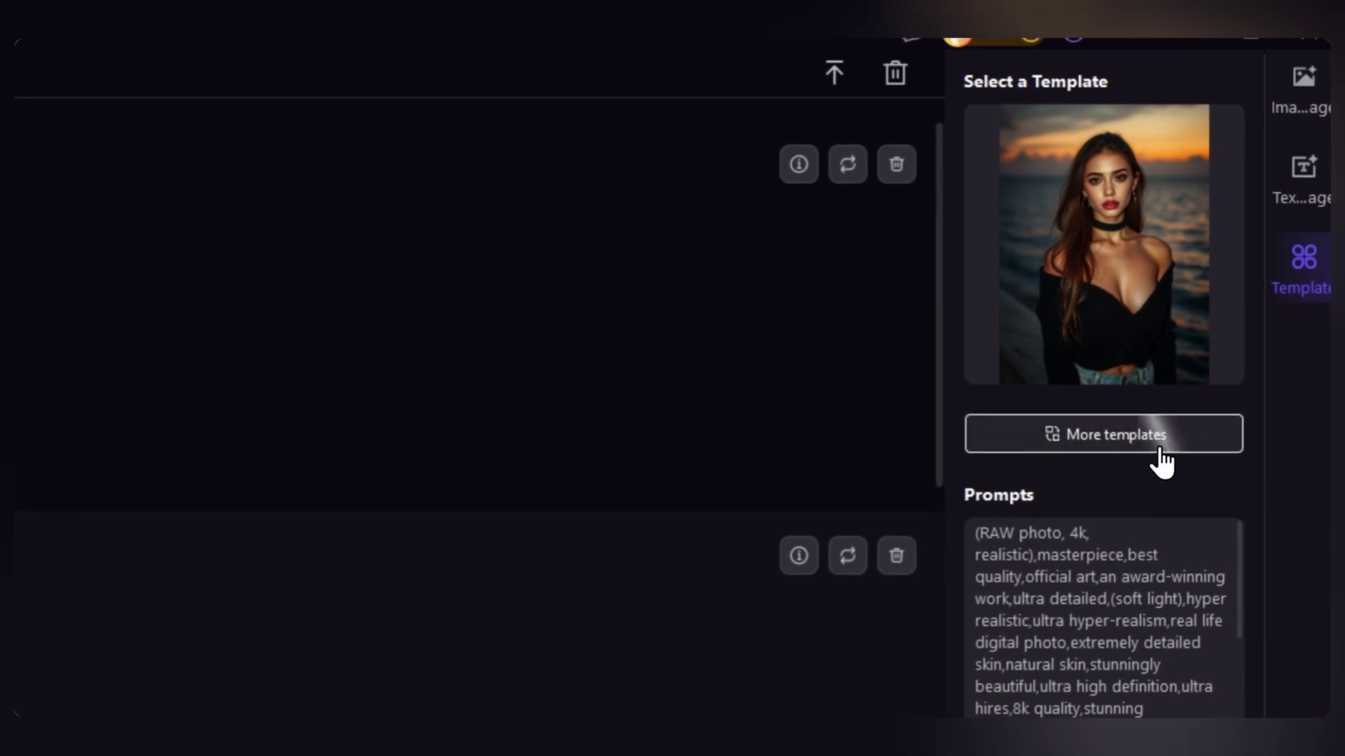
left_click(1161, 459)
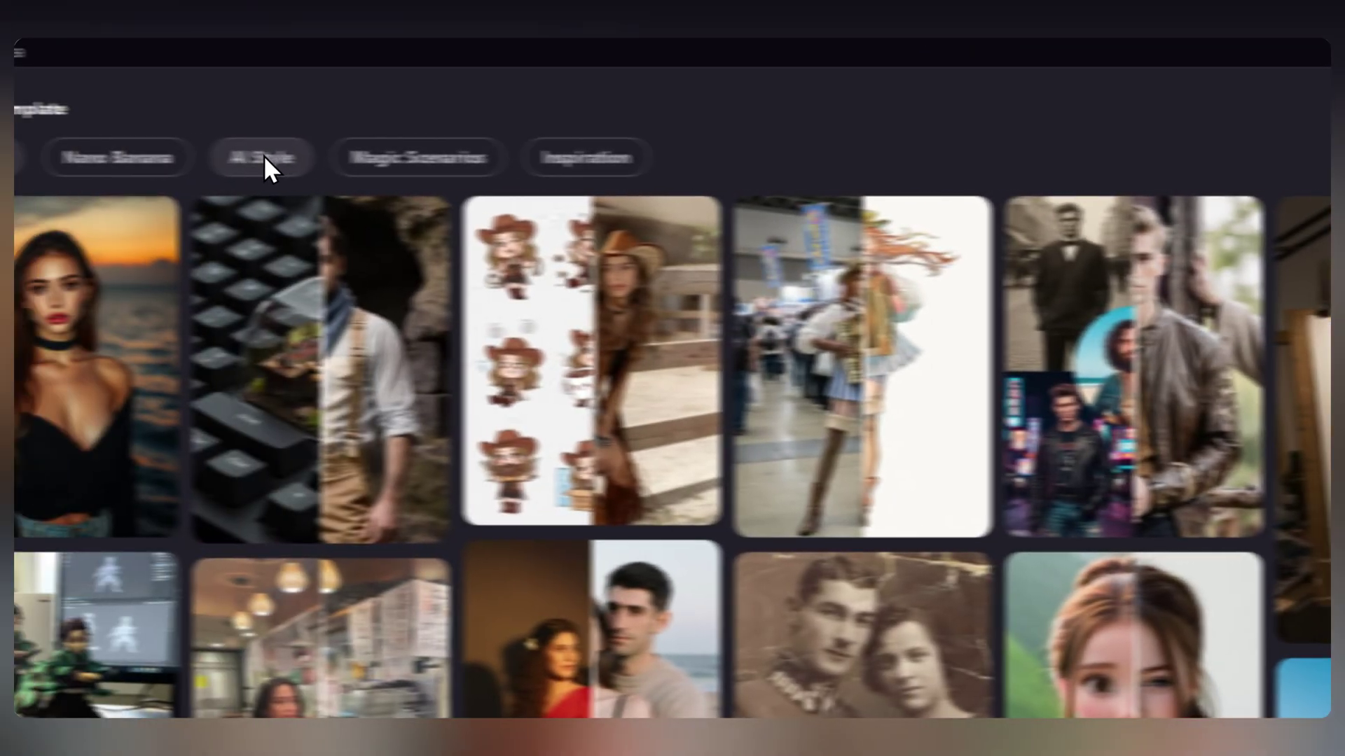
left_click(388, 156)
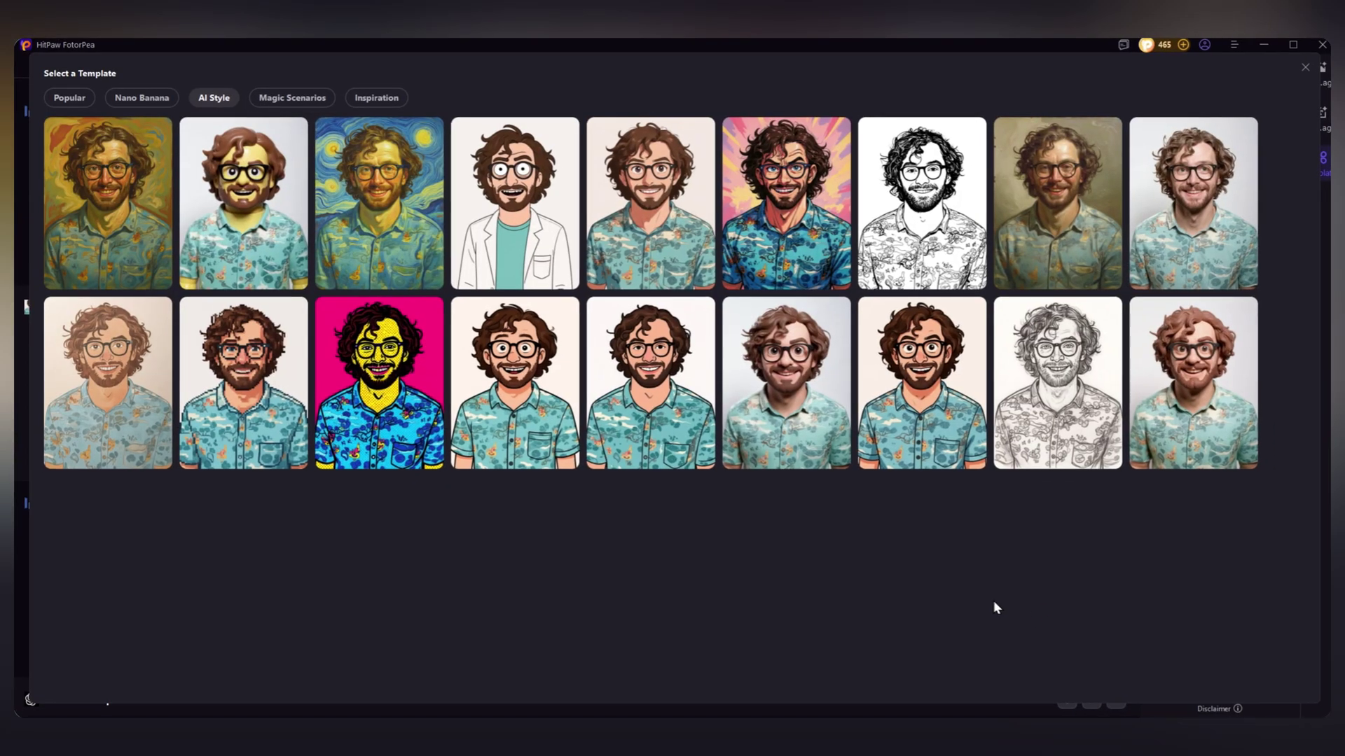
left_click(1041, 617)
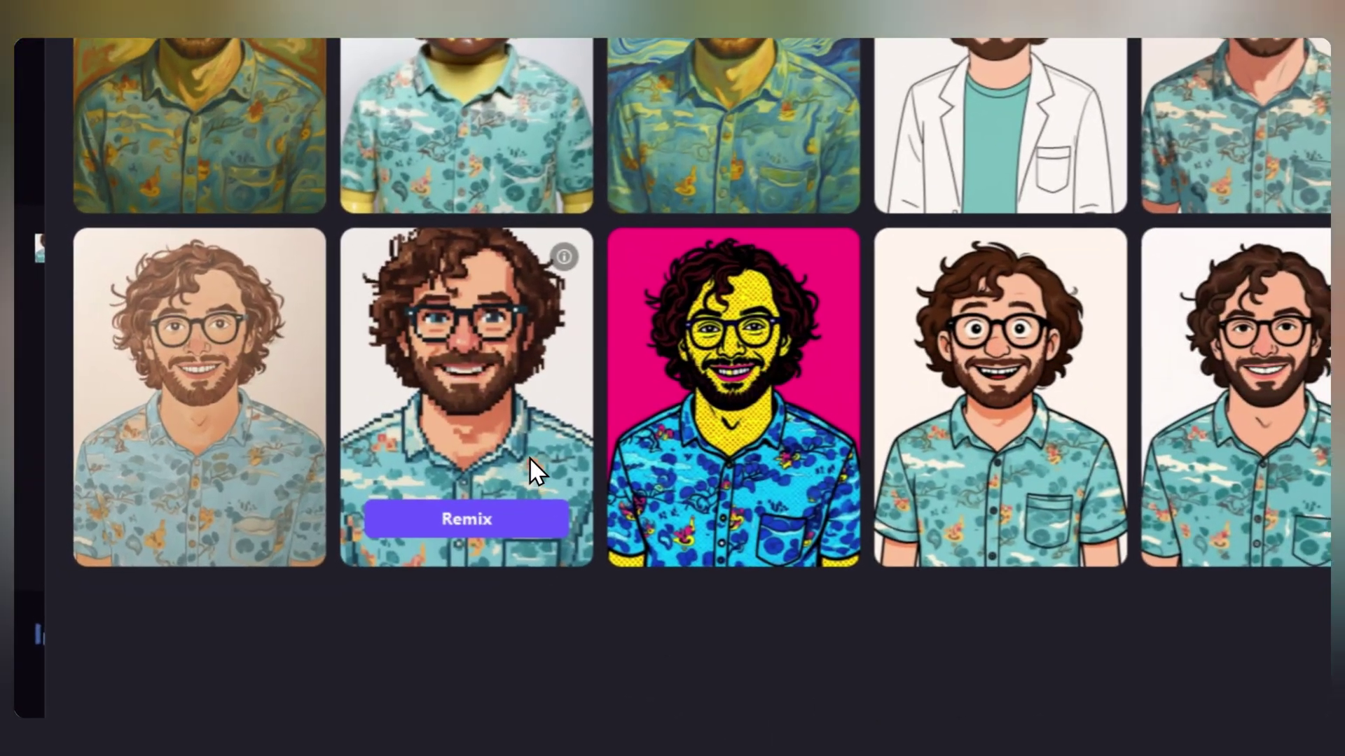
left_click(263, 445)
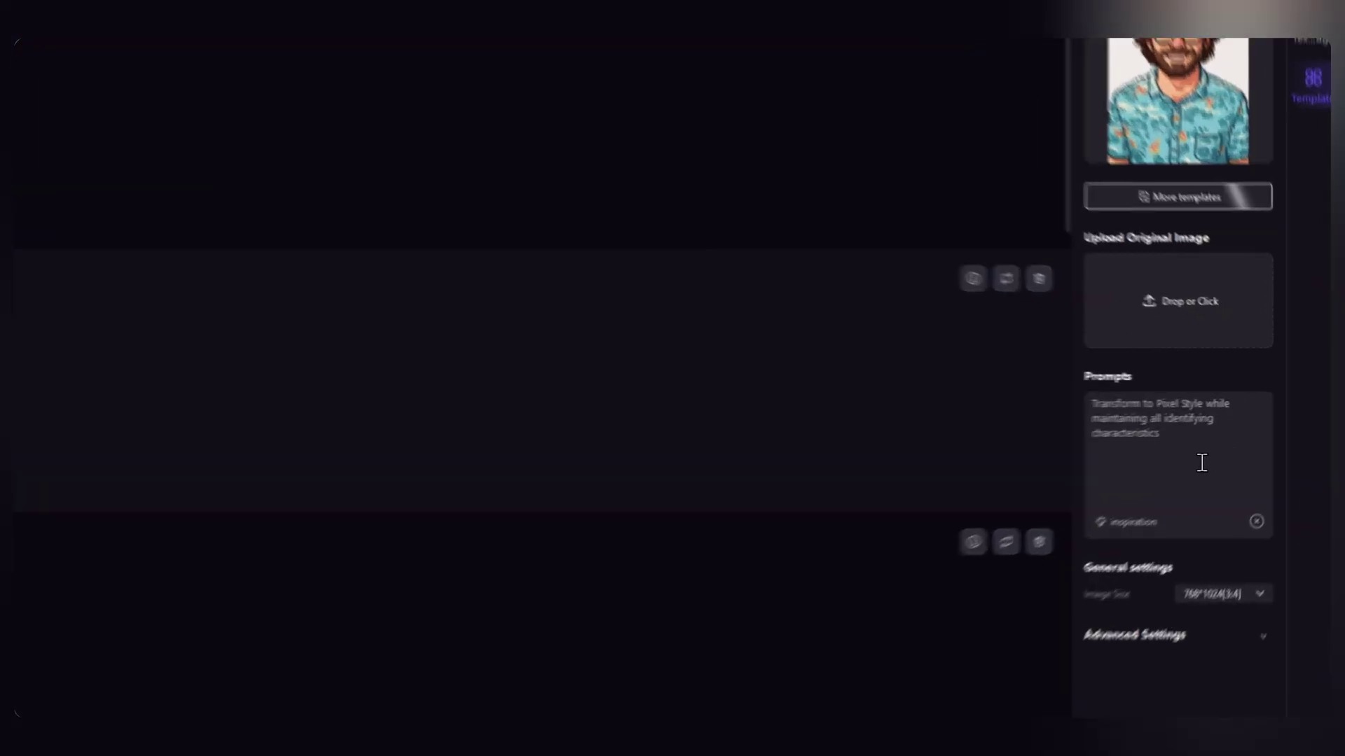
Step: Generate a 1024*1024[1:1] pixel-style version of an uploaded Batgirl image and zoom in on the result
left_click(1200, 460)
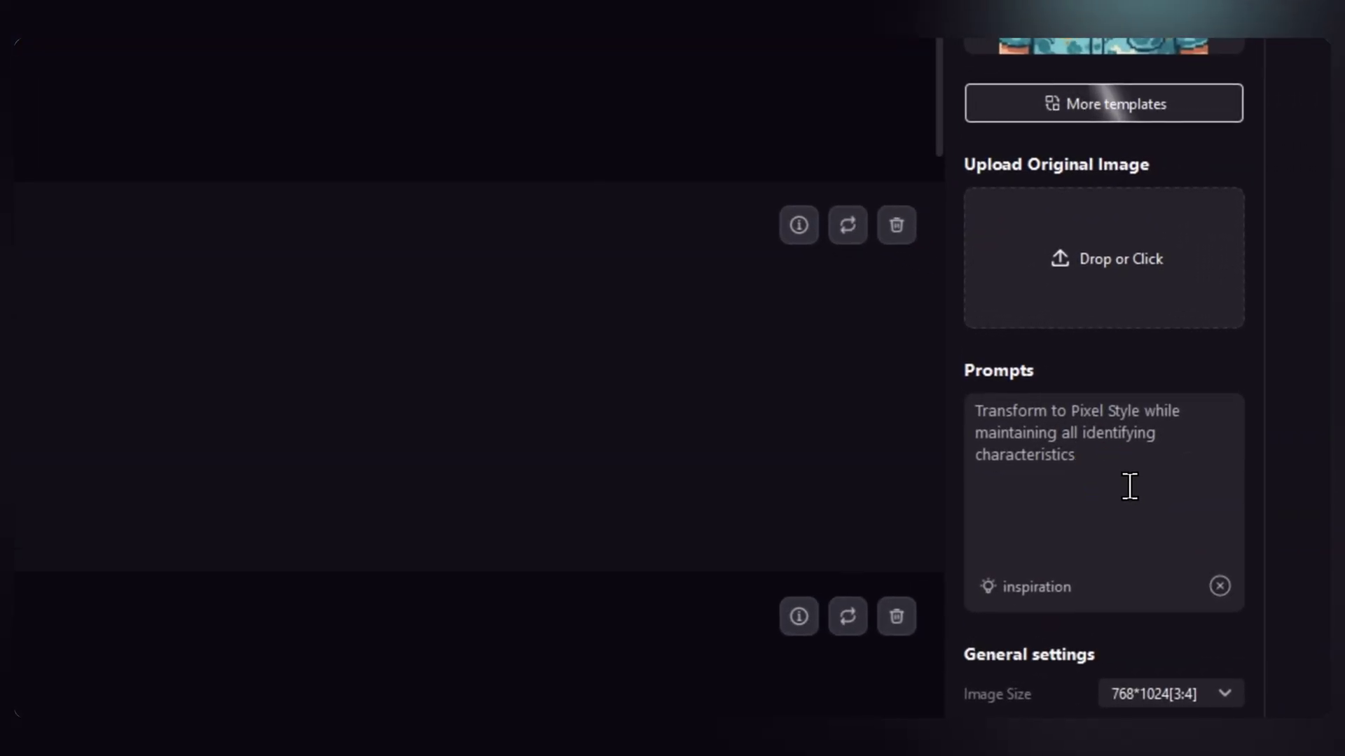
left_click(1283, 465)
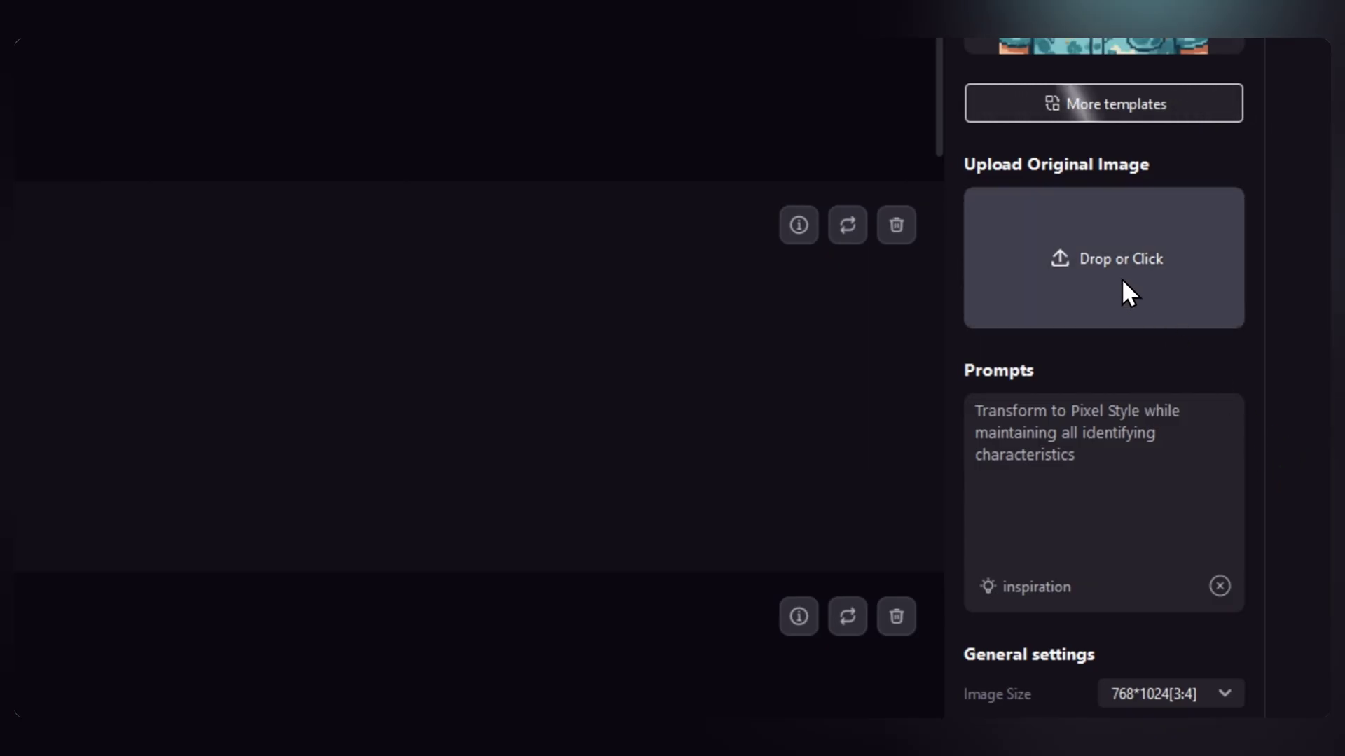
left_click(1059, 243)
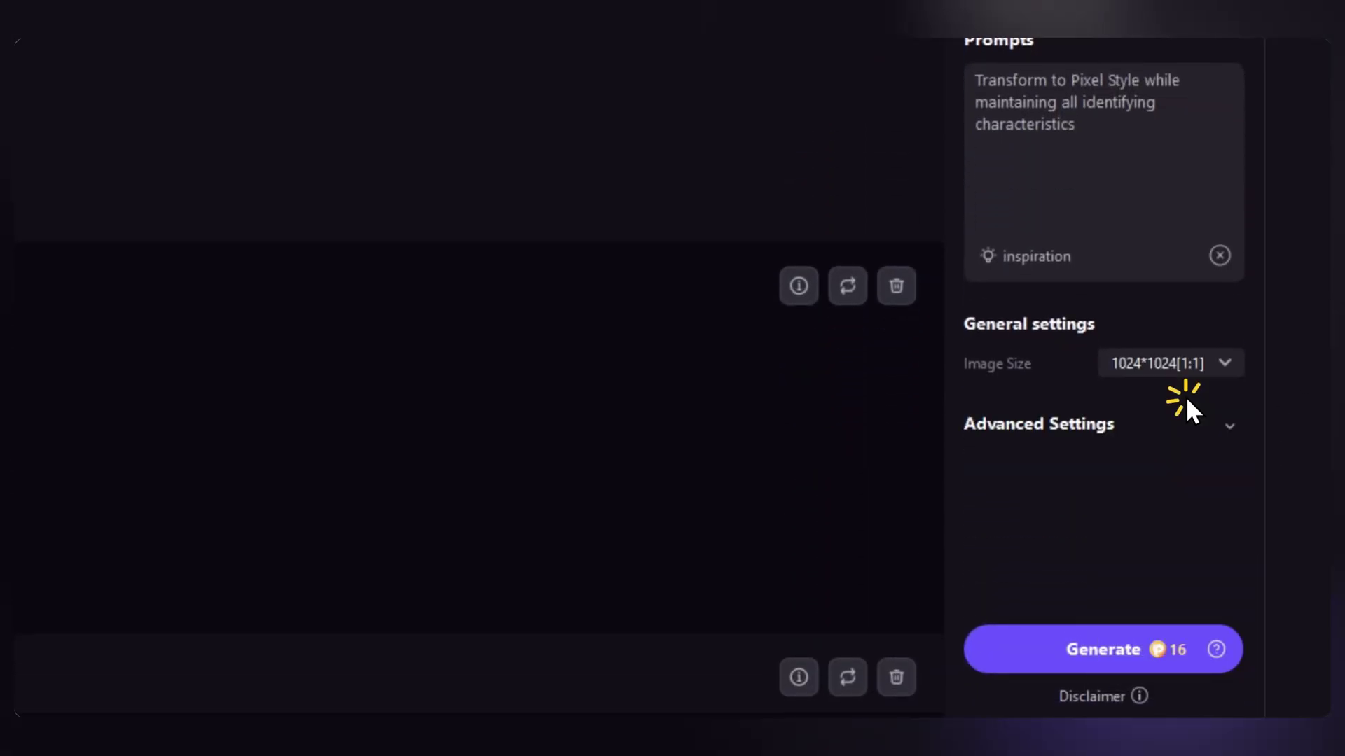
left_click(1103, 666)
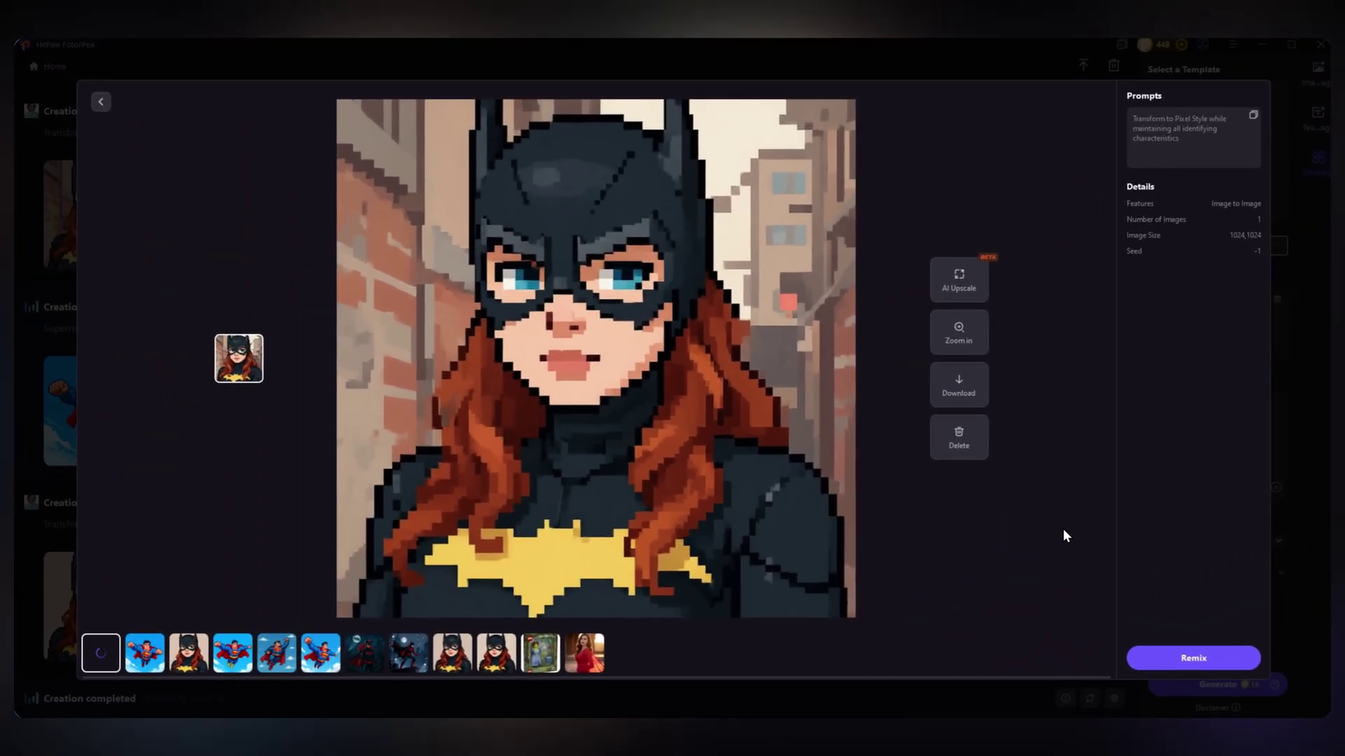
left_click(937, 343)
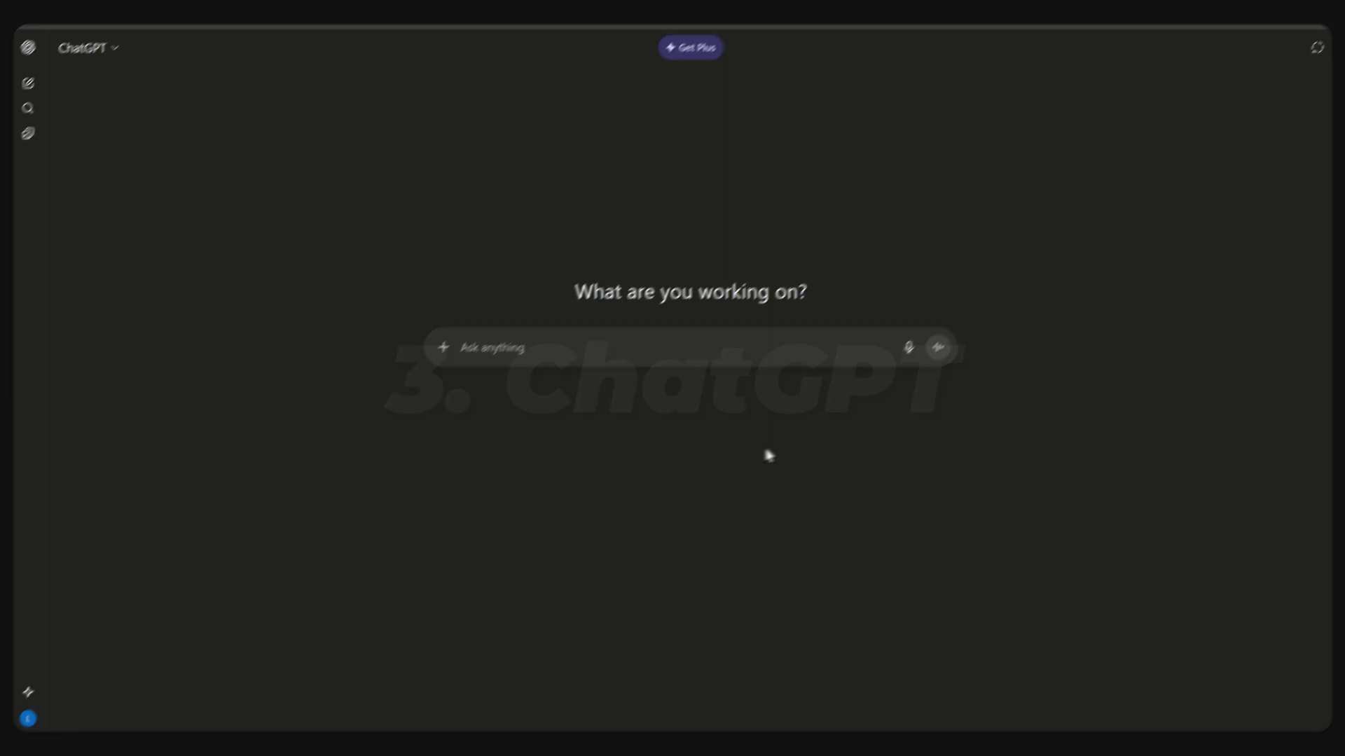
Step: Switch to ChatGPT and create an image from the prompt "Superman in the air, classical posture, blue sky, pixel art style."
left_click(442, 345)
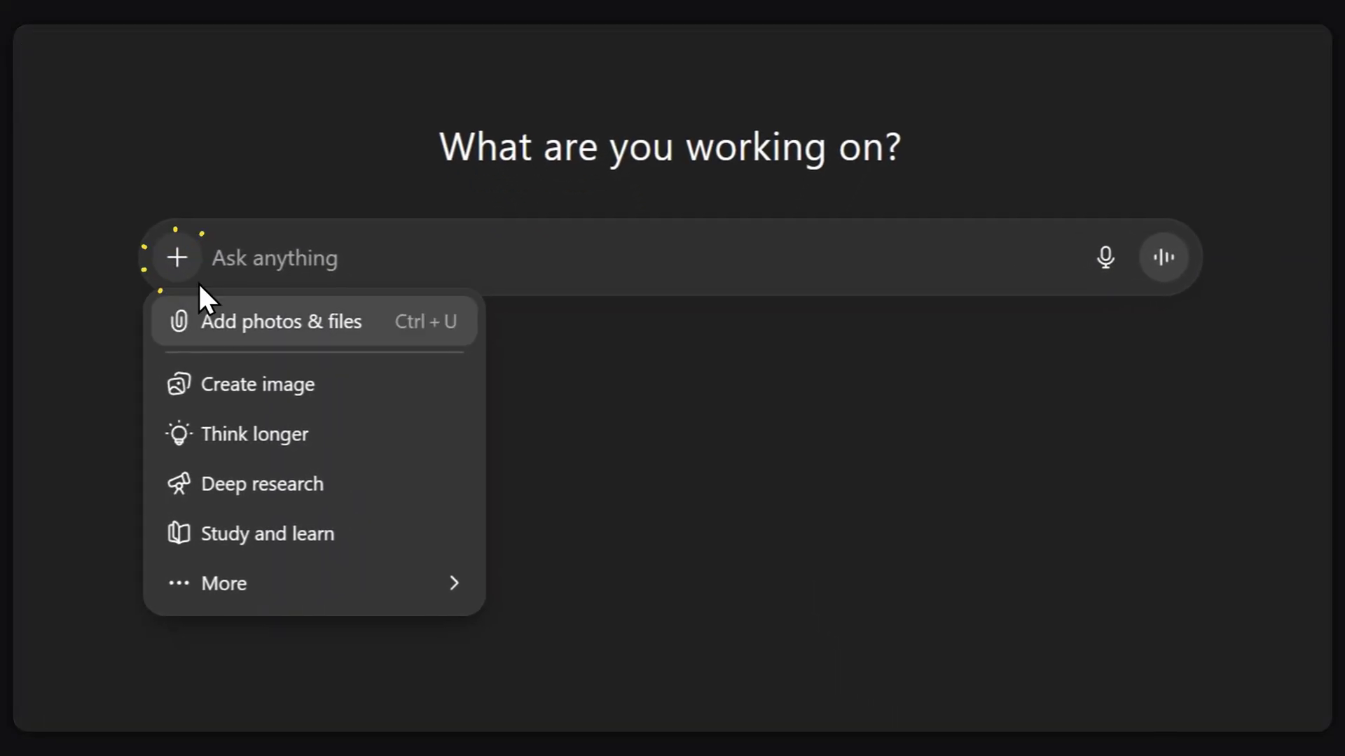
left_click(269, 384)
left_click(289, 256)
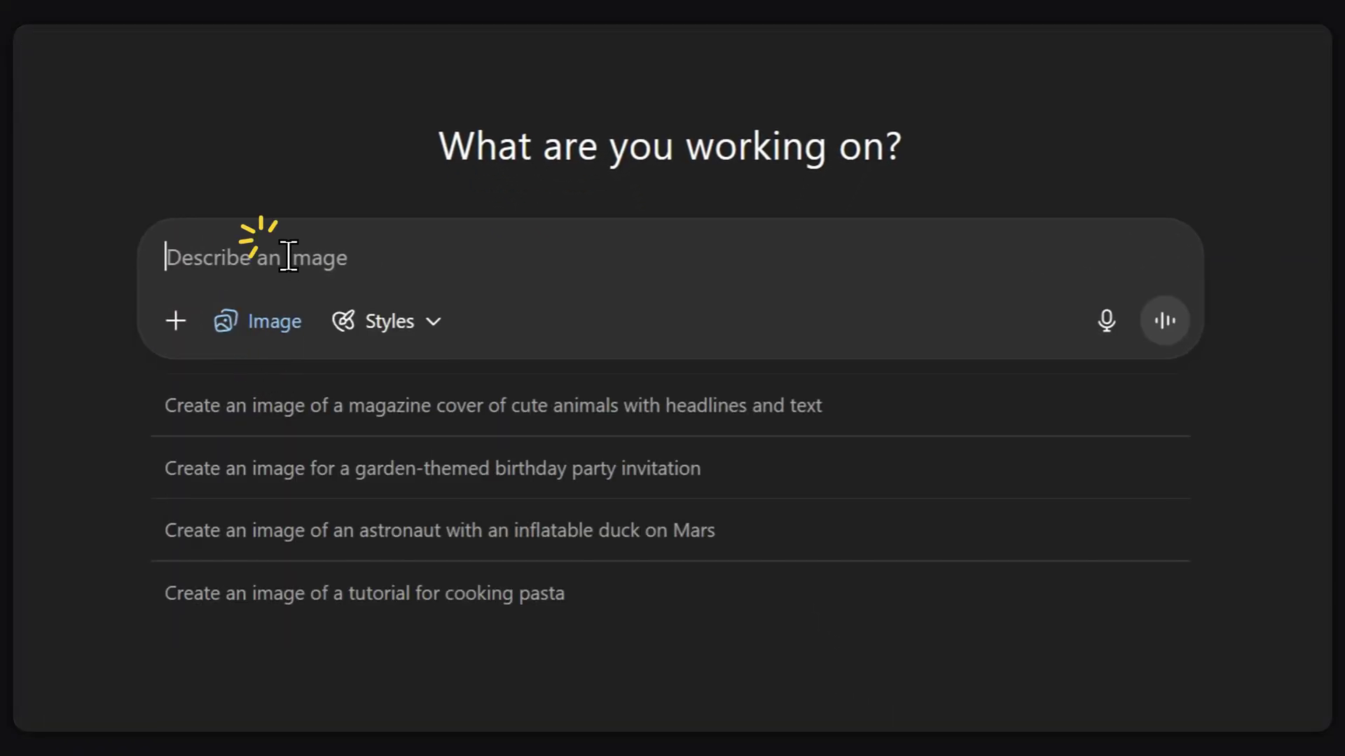
type("Superman in the air, classical posture, blue sky, pixel art style.")
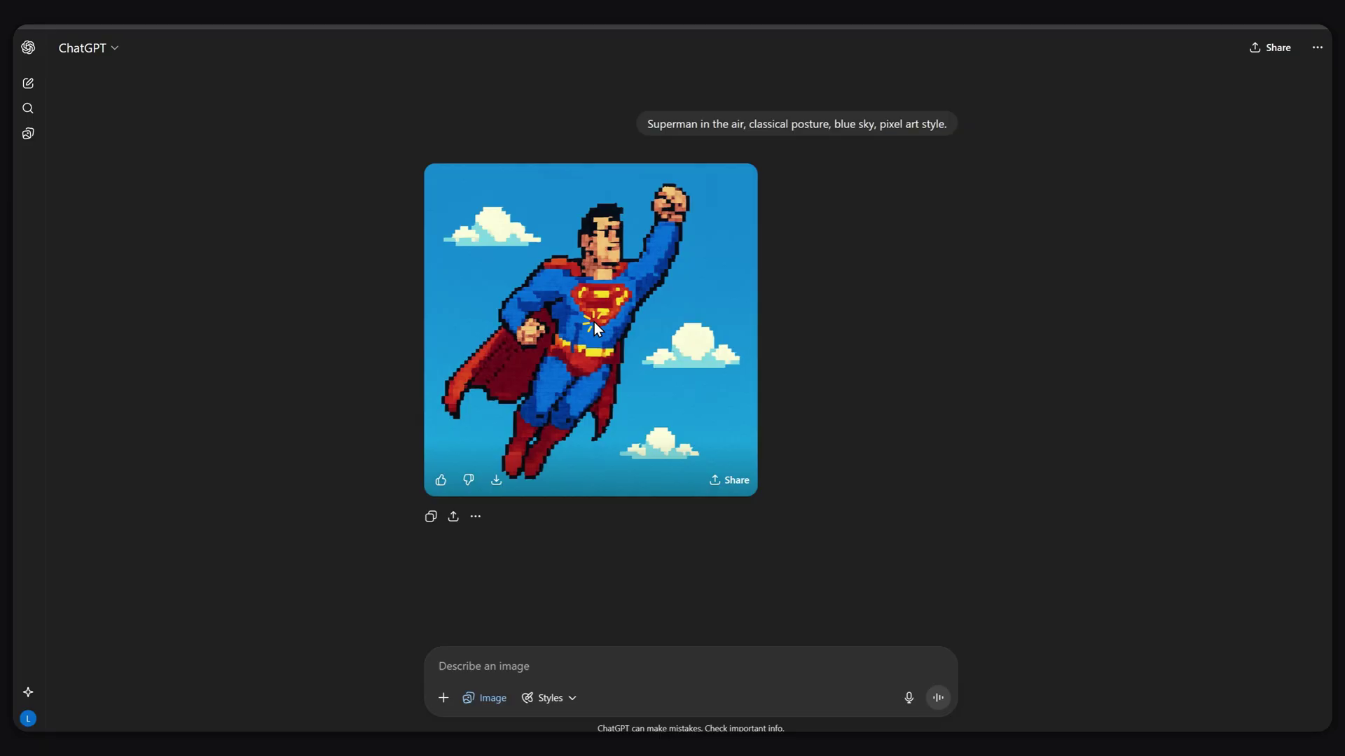
Step: Open the generated Superman image in the enlarged view to examine its pixel art
left_click(593, 324)
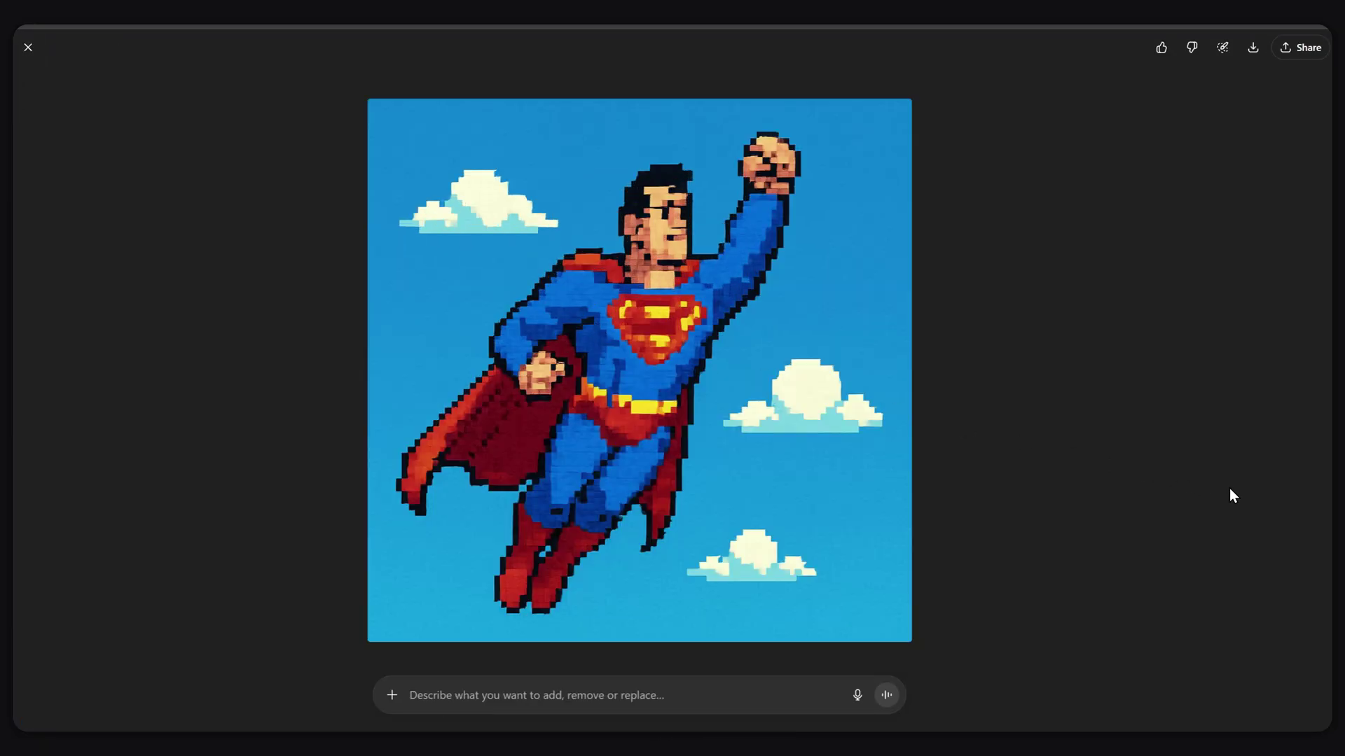
left_click(1200, 483)
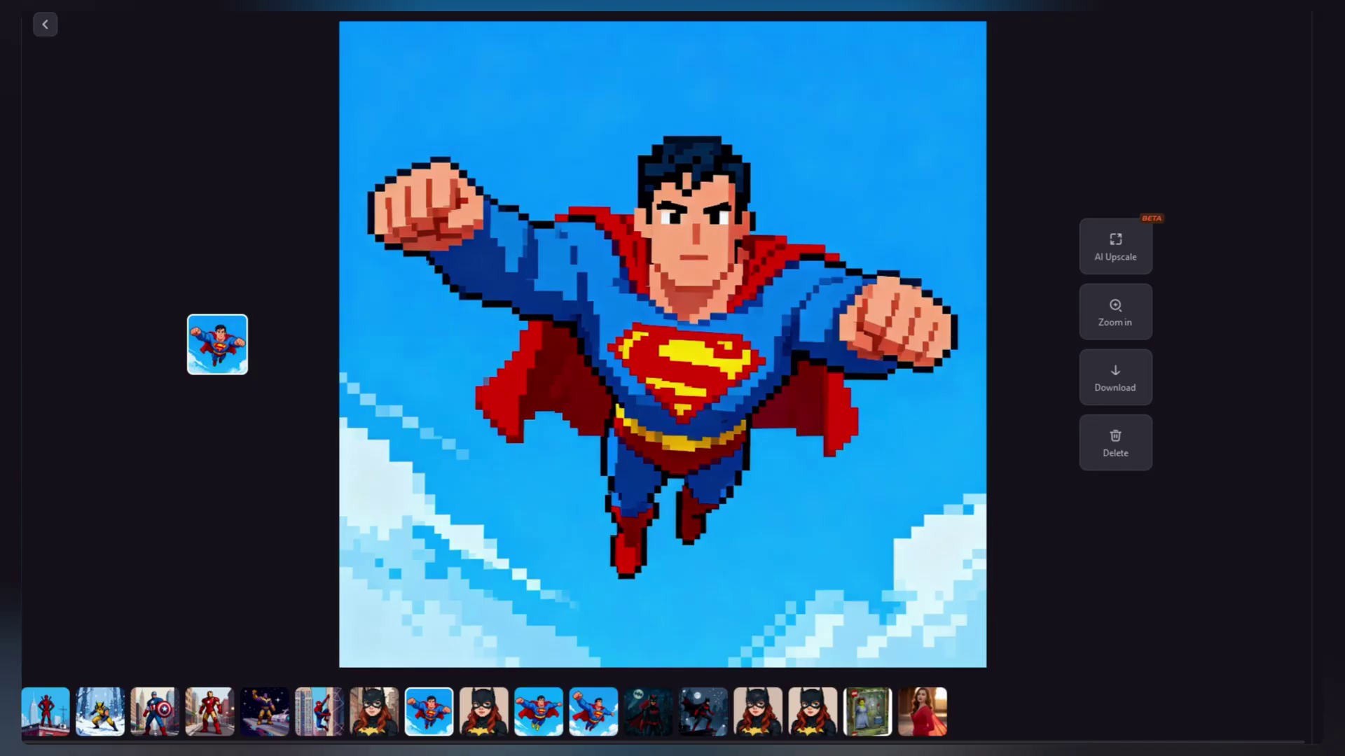
Step: Switch to HitPaw FotorPea and browse the generated pixel art images one by one, from the flying Superman to Wolverine in the snowy forest
key("Left")
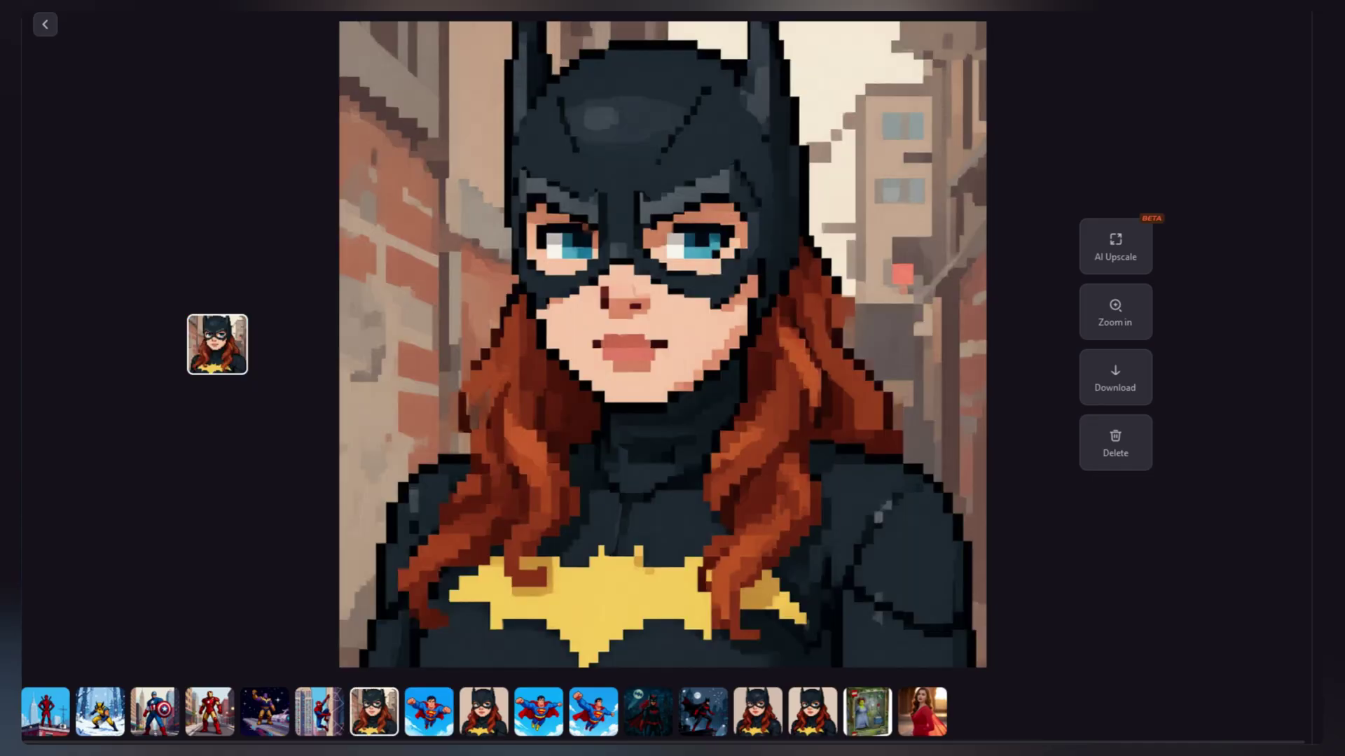
key("Left")
key("Left")
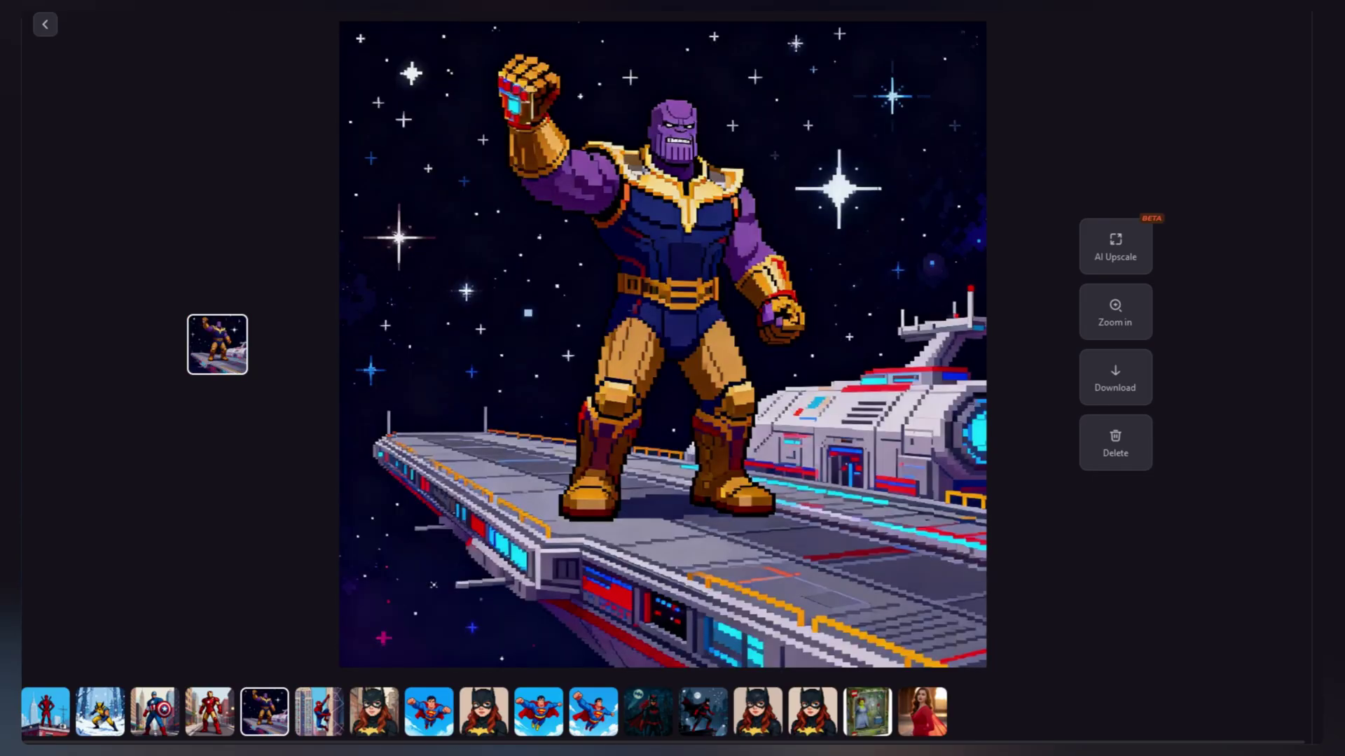
key("Left")
key("Left")
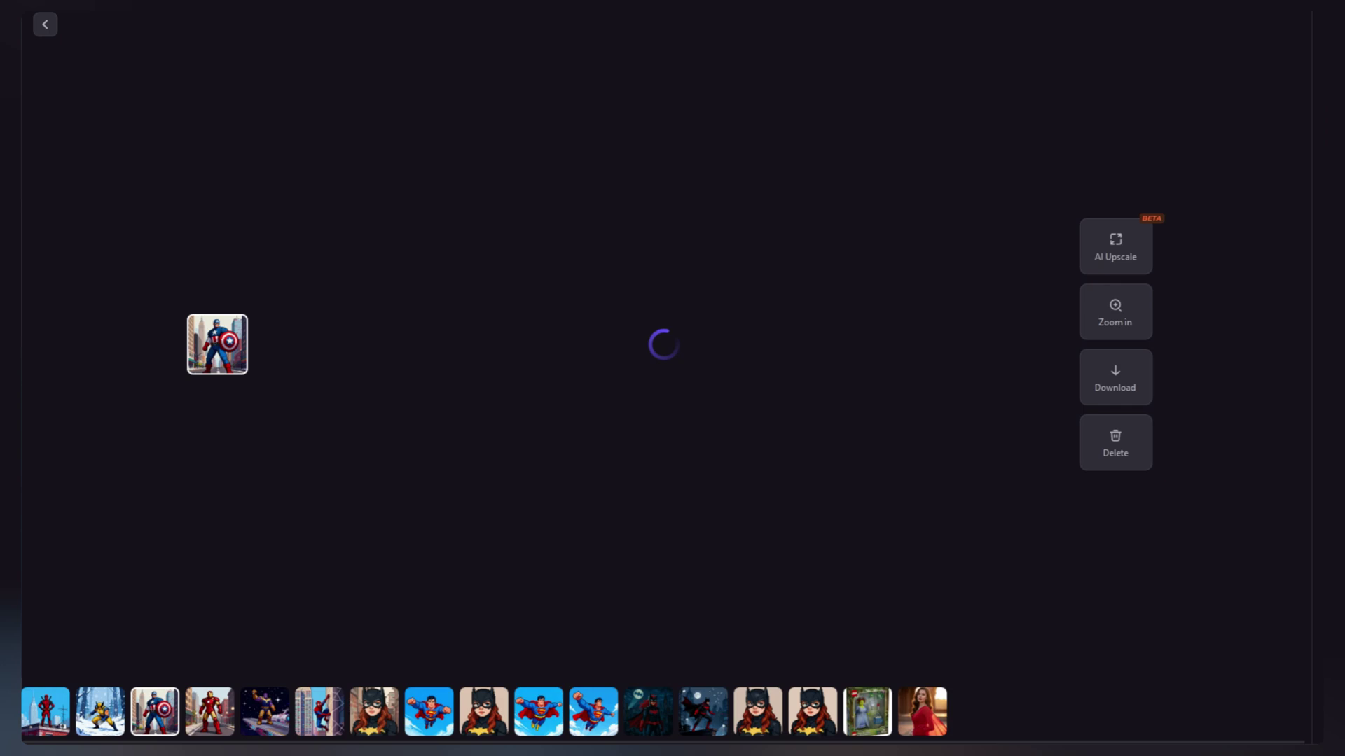
key("Left")
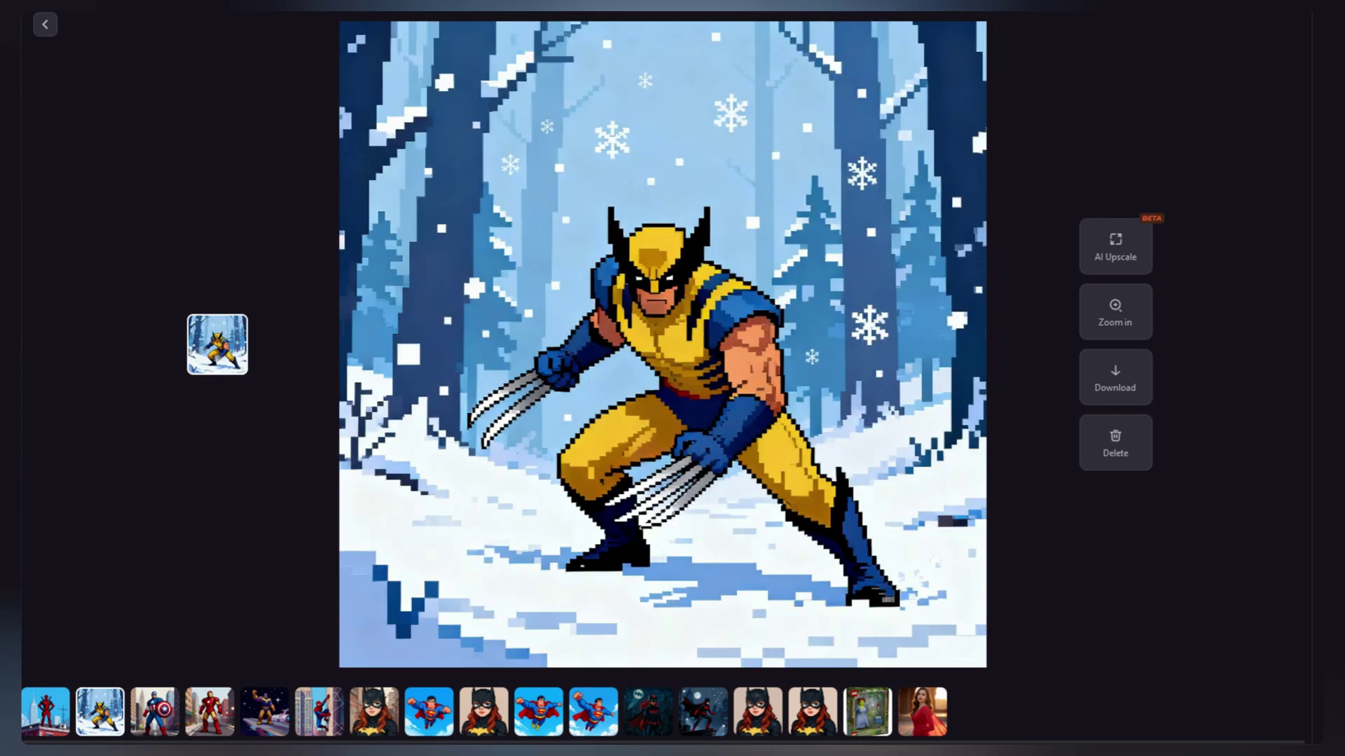